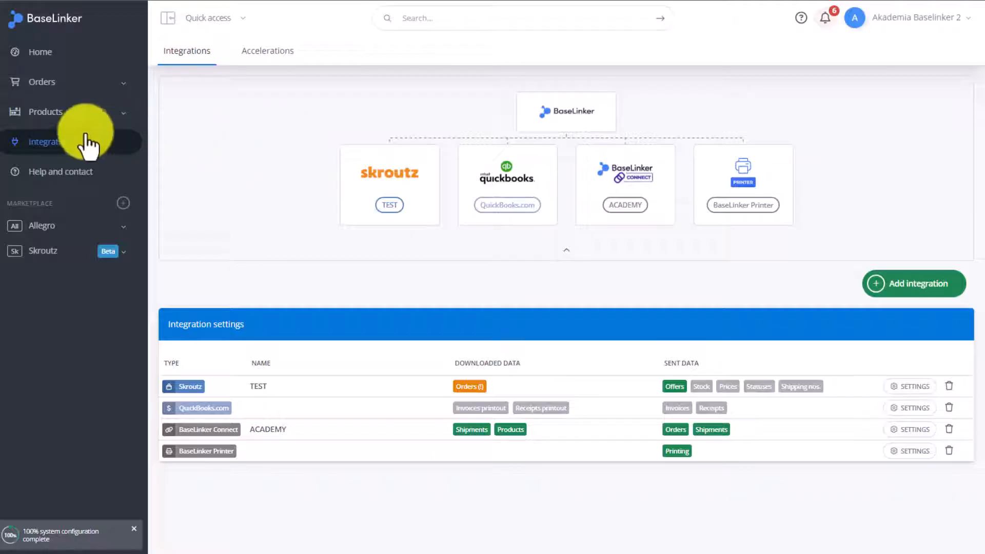
# Step: Start adding a new integration and show the full list of available marketplaces
pyautogui.click(927, 290)
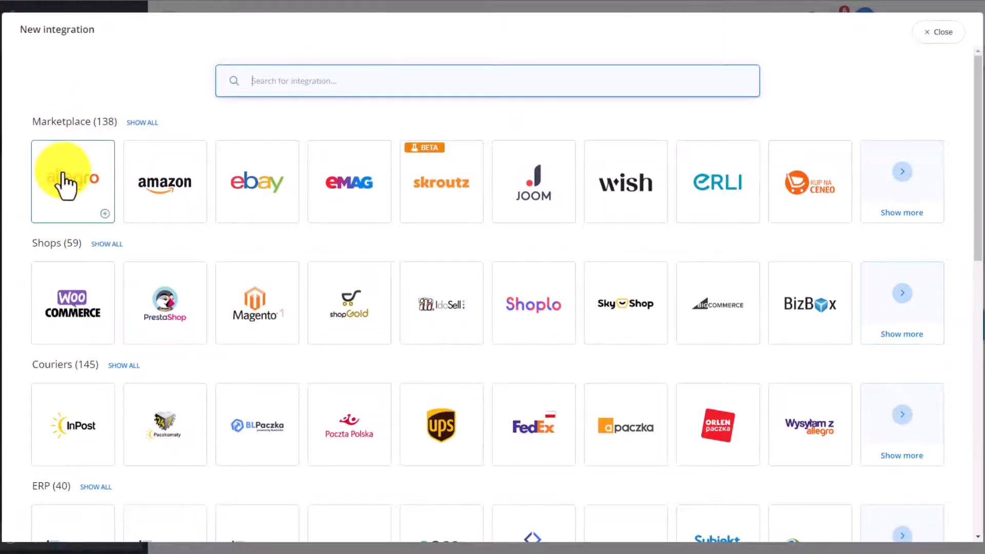
pyautogui.click(139, 123)
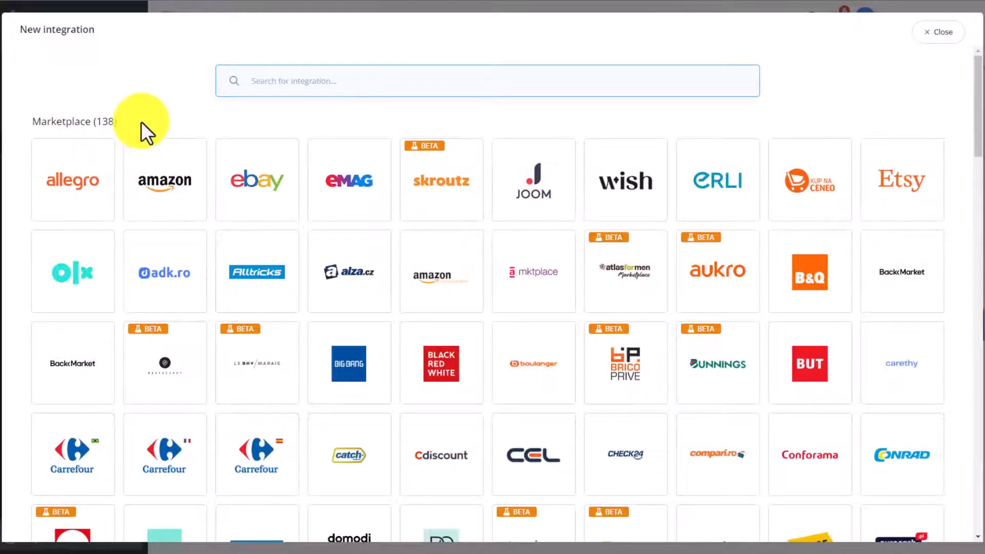
pyautogui.click(286, 84)
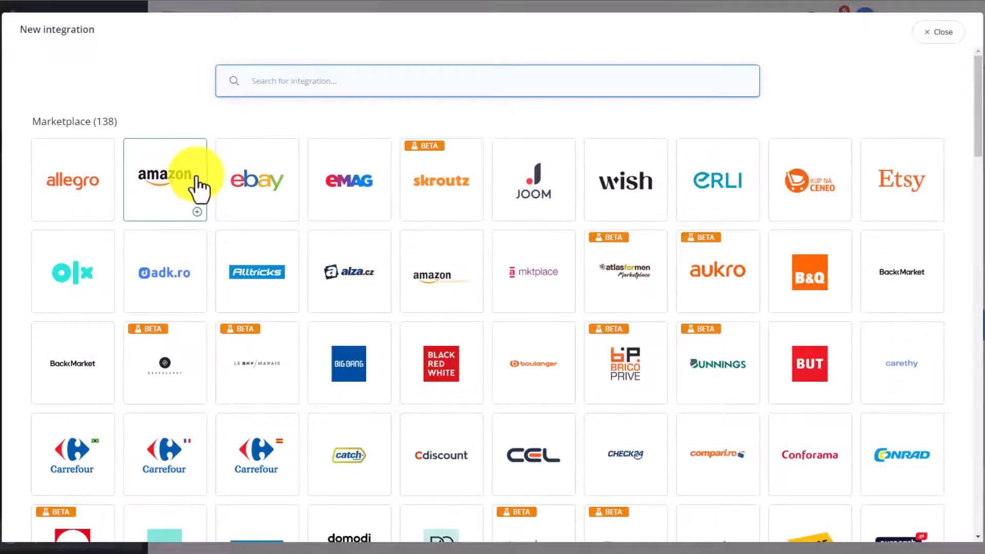
# Step: View the account connection pages for the Amazon and eBay marketplaces and return to the marketplace list
pyautogui.click(161, 180)
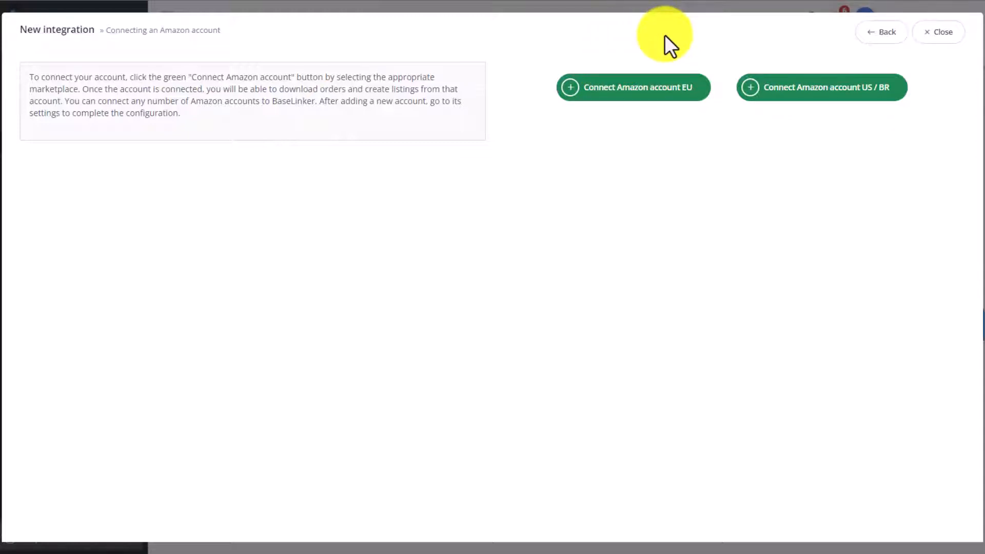
pyautogui.click(881, 34)
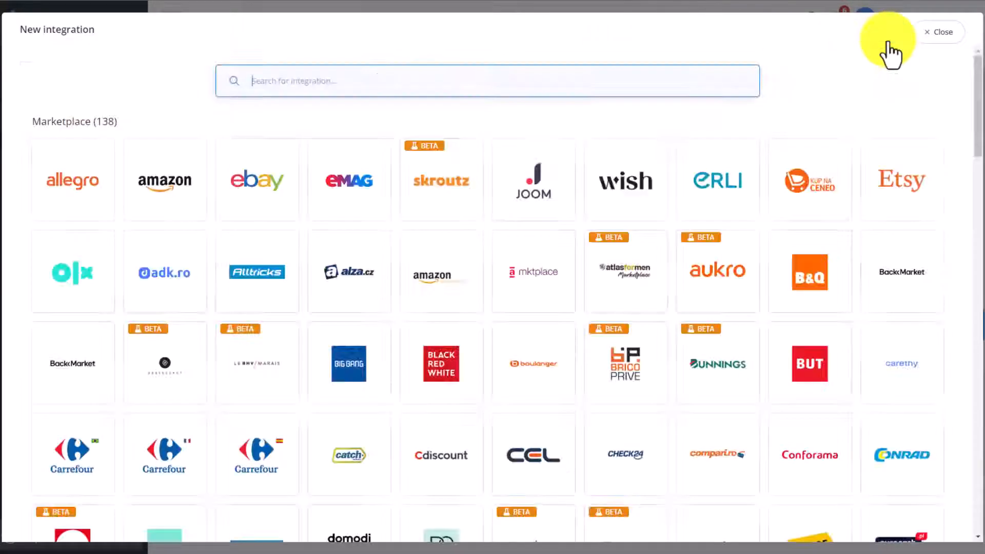
pyautogui.click(282, 177)
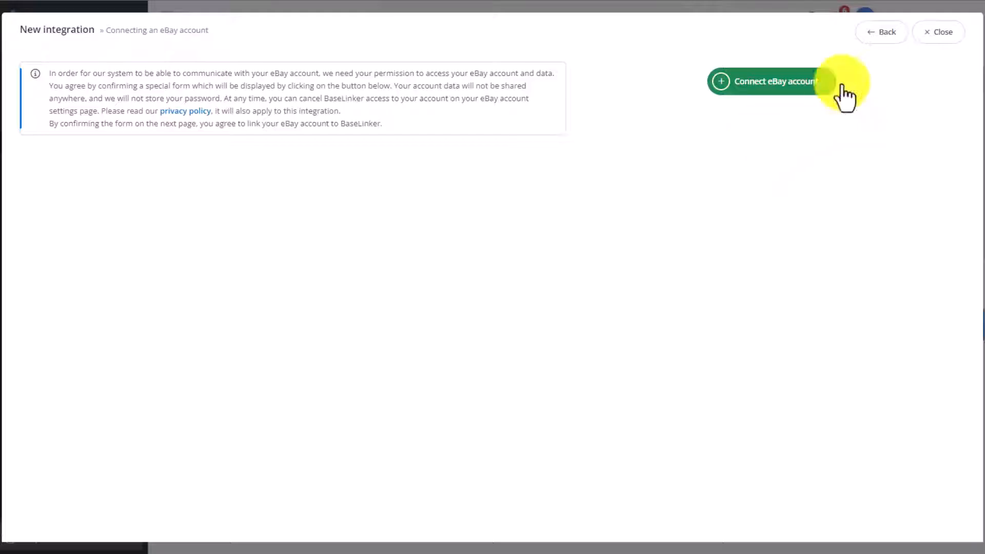
pyautogui.click(886, 34)
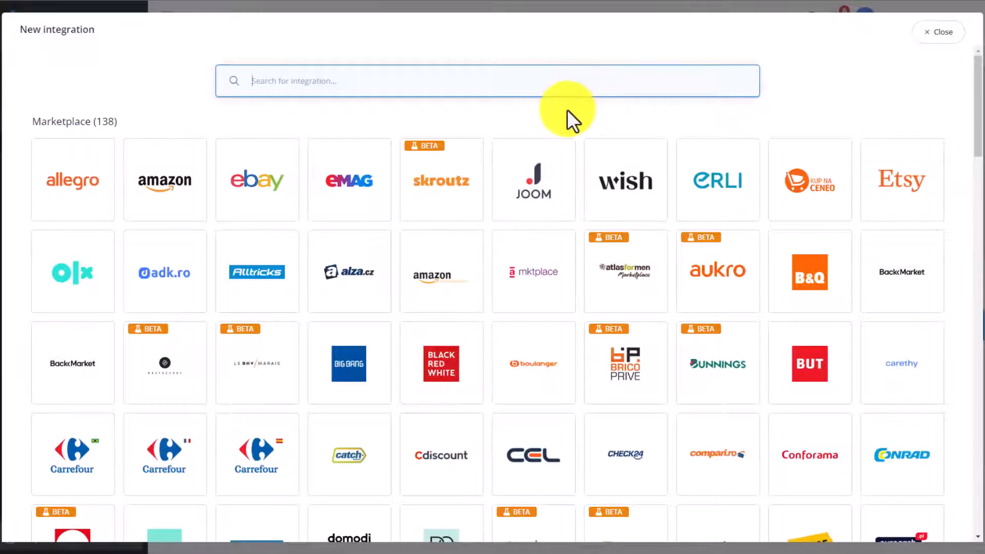
# Step: Search the integrations for "onbu", view the OnBuy account connection form and return to the search results
pyautogui.write('onbu')
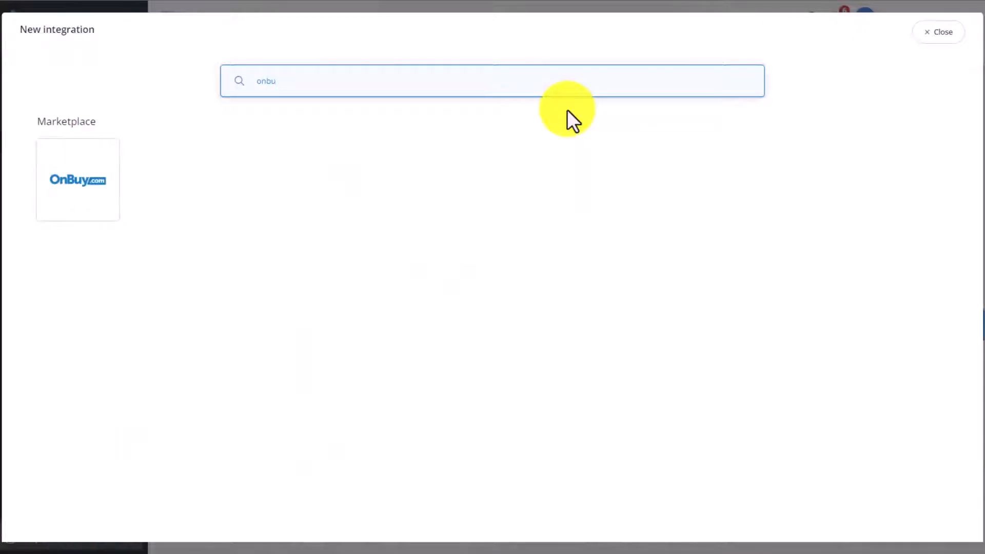
pyautogui.click(100, 175)
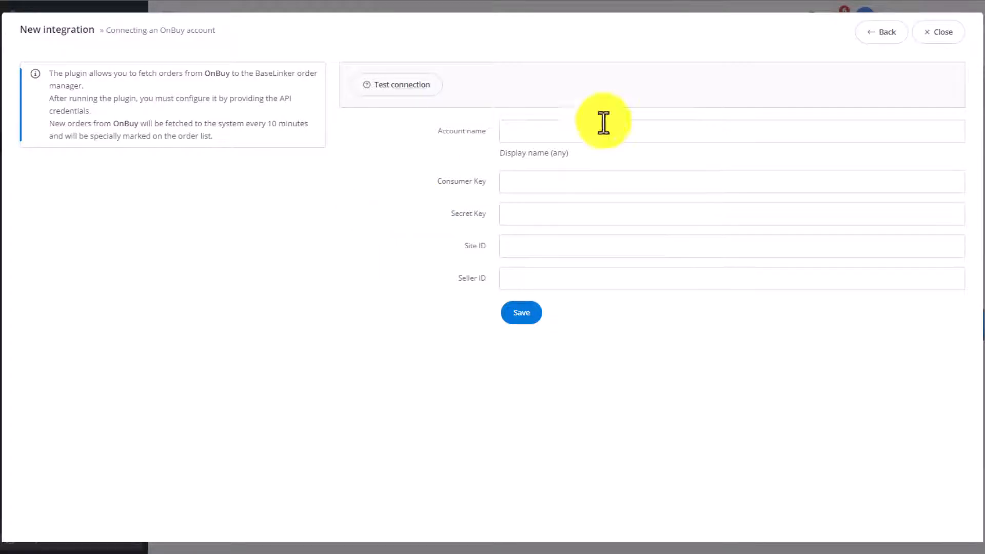
pyautogui.click(879, 35)
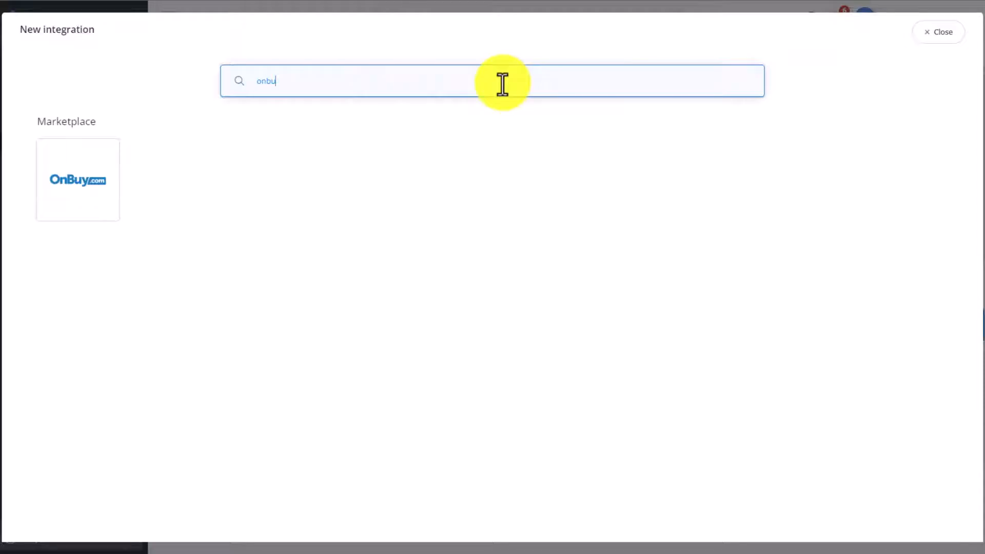
# Step: Replace the integration search with "zala" and open the Zalando marketplace integration
pyautogui.press('BackSpace')
pyautogui.press('BackSpace')
pyautogui.press('BackSpace')
pyautogui.press('BackSpace')
pyautogui.write('zala')
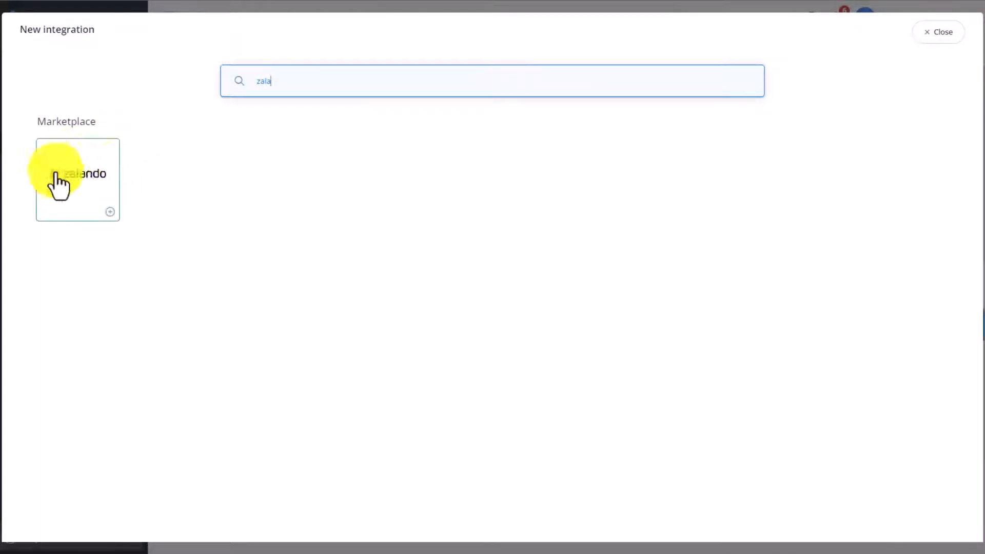
pyautogui.click(115, 177)
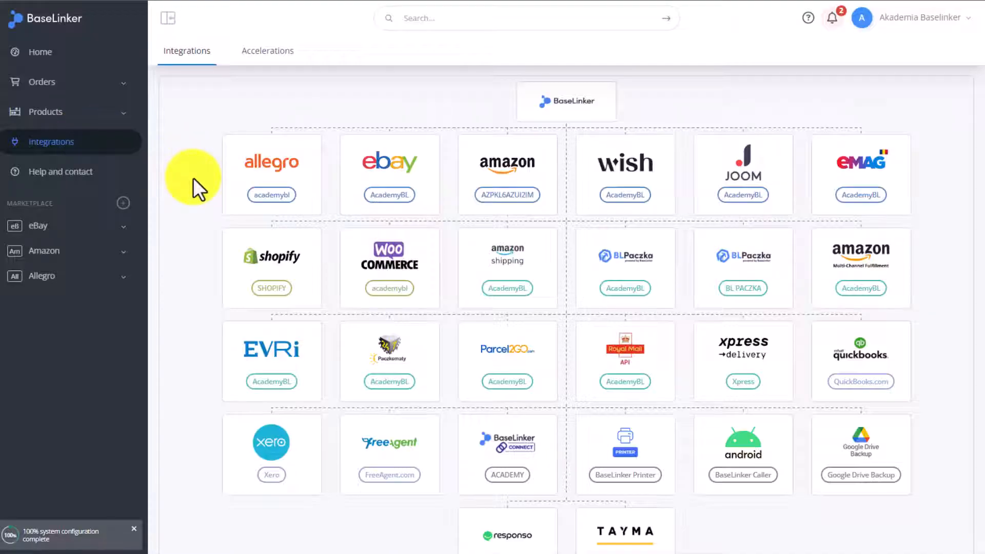
# Step: Open the order settings of the AcademyBL eBay integration and set order downloading to every 10 minutes (Free)
pyautogui.click(405, 177)
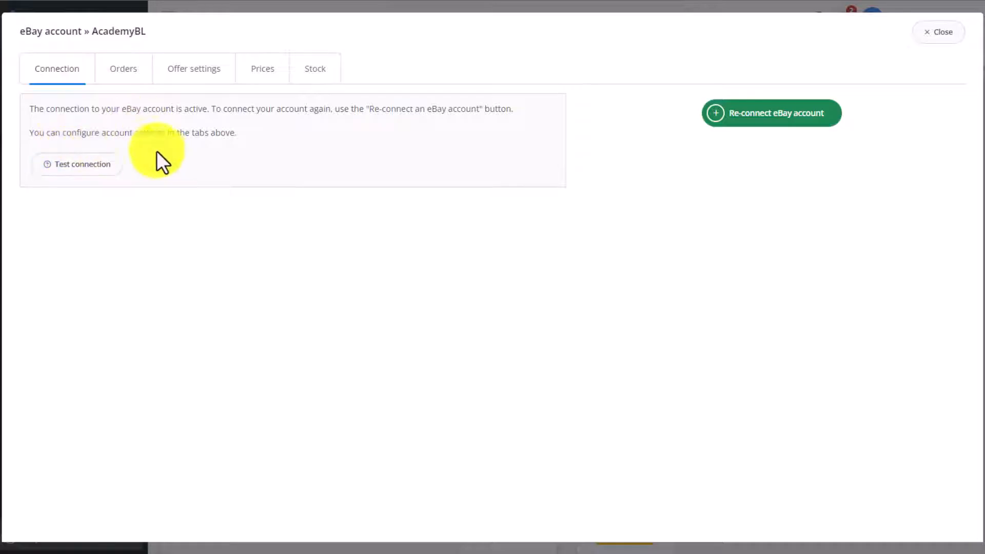
pyautogui.click(138, 76)
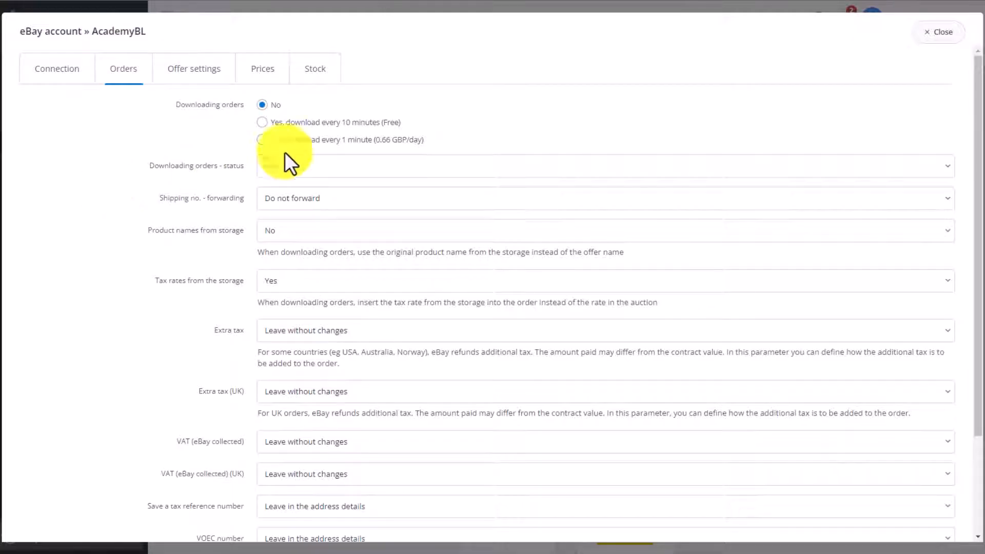
pyautogui.click(321, 124)
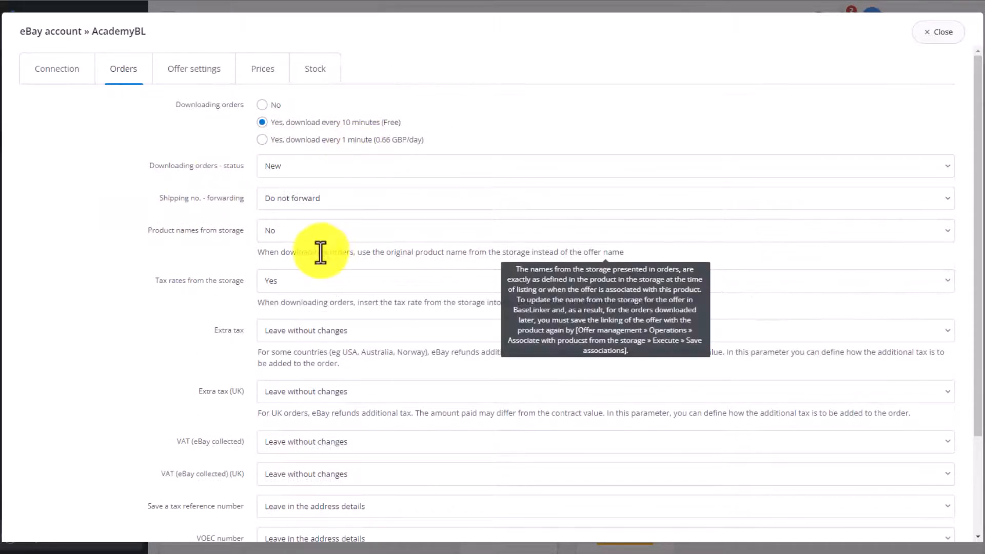
# Step: Set "Product names from storage" to Yes in the eBay order settings and review the remaining order options
pyautogui.click(318, 238)
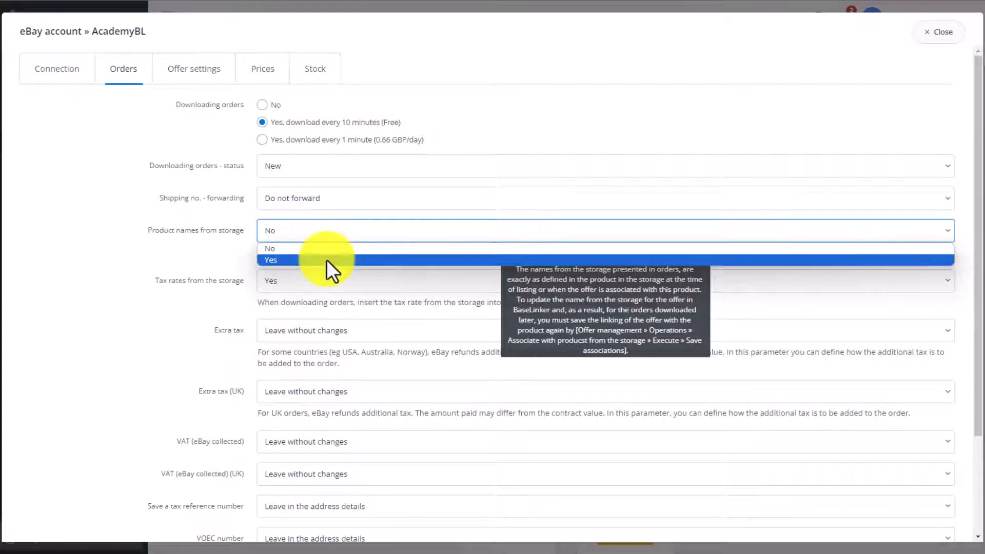
pyautogui.click(326, 260)
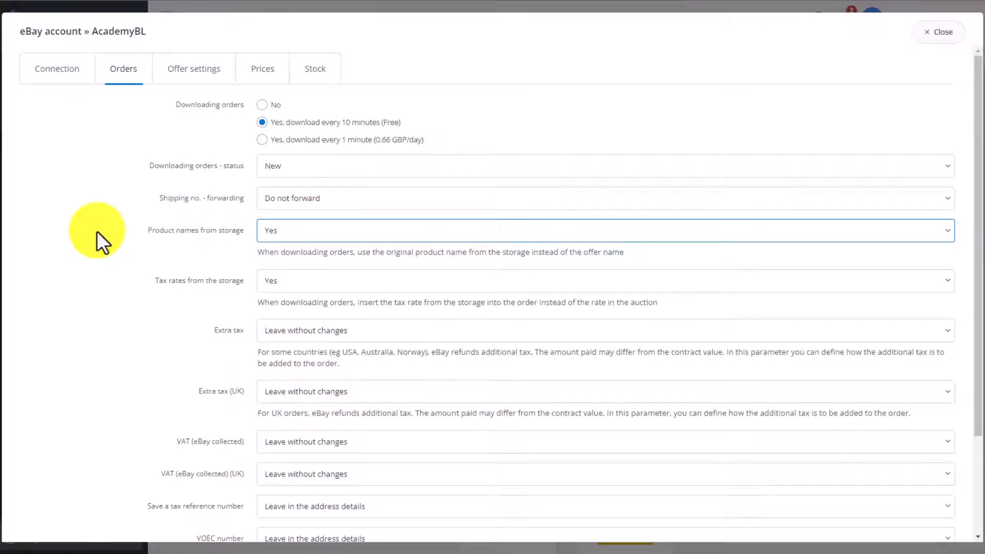
pyautogui.scroll(-1, 97, 231)
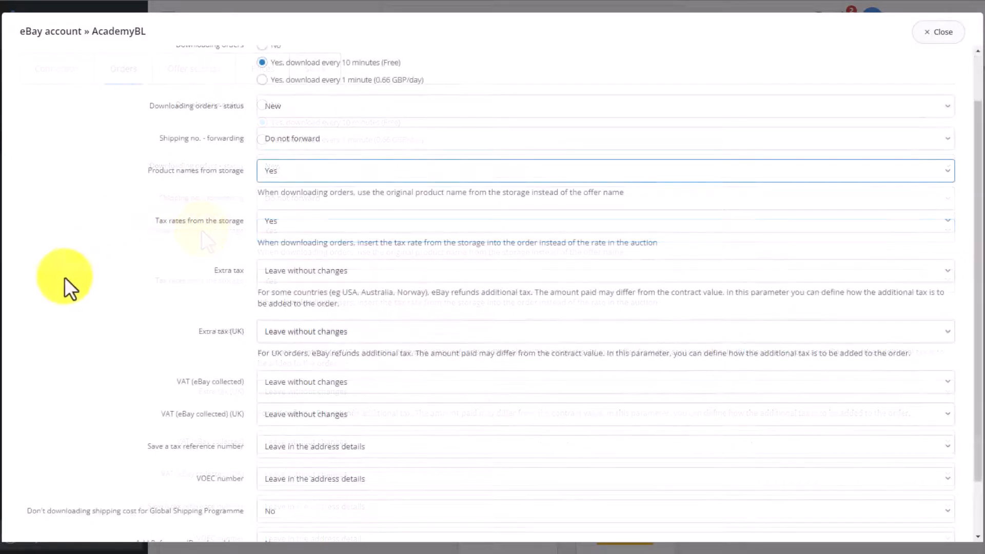
pyautogui.scroll(-1, 128, 263)
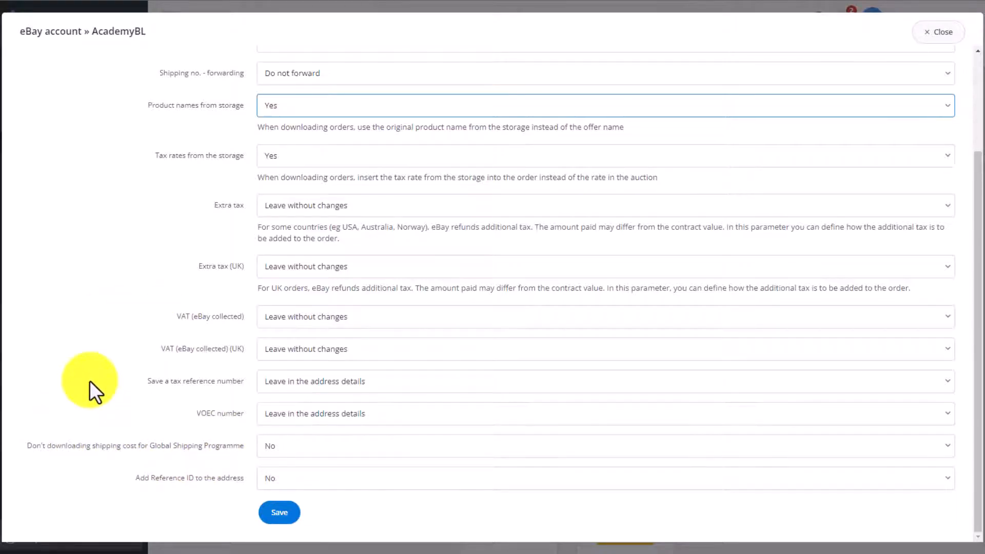
pyautogui.scroll(1, 90, 380)
pyautogui.scroll(-1, 89, 381)
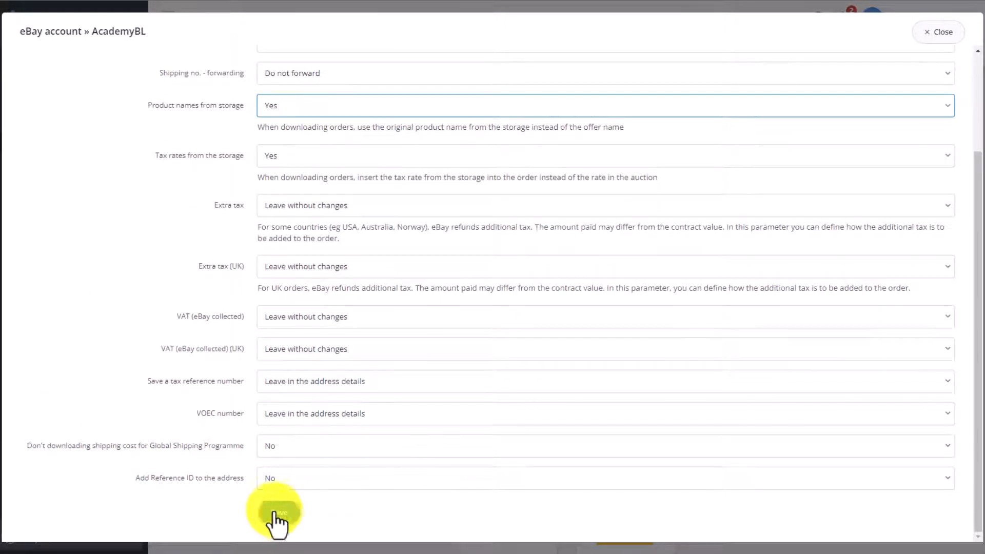
pyautogui.scroll(3, 118, 347)
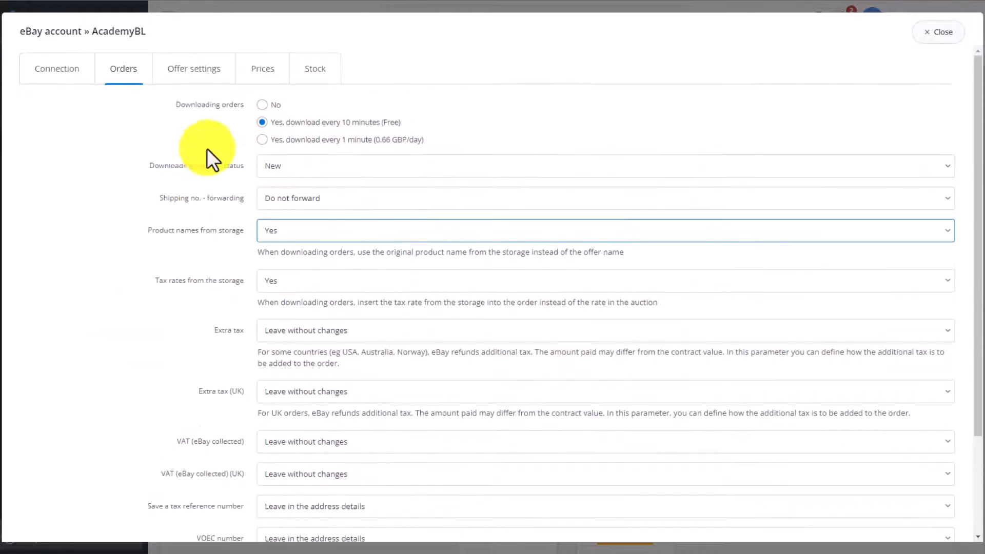
# Step: Open the eBay account's offer settings for eBay.co.uk and view the auction template, shipping template and eBay category choices
pyautogui.click(200, 72)
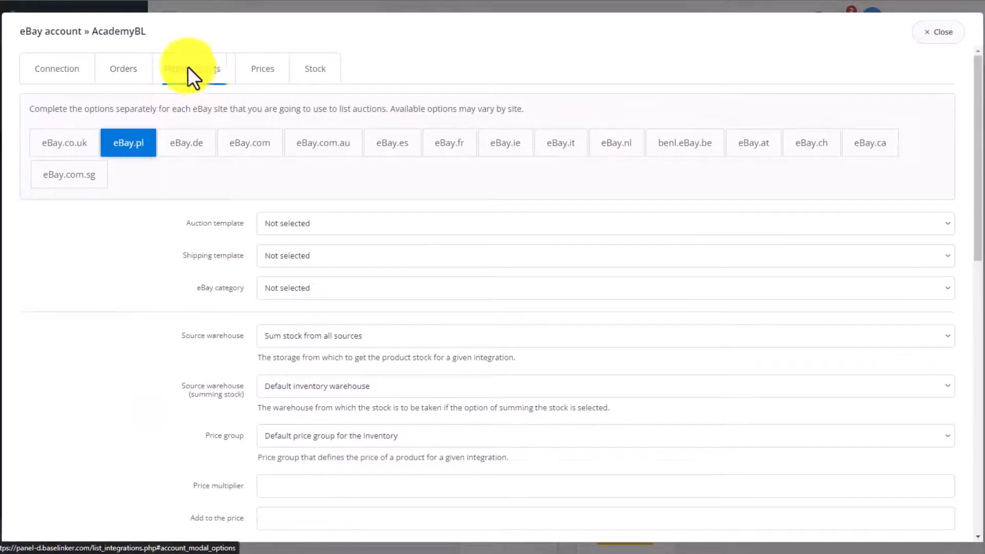
pyautogui.click(75, 145)
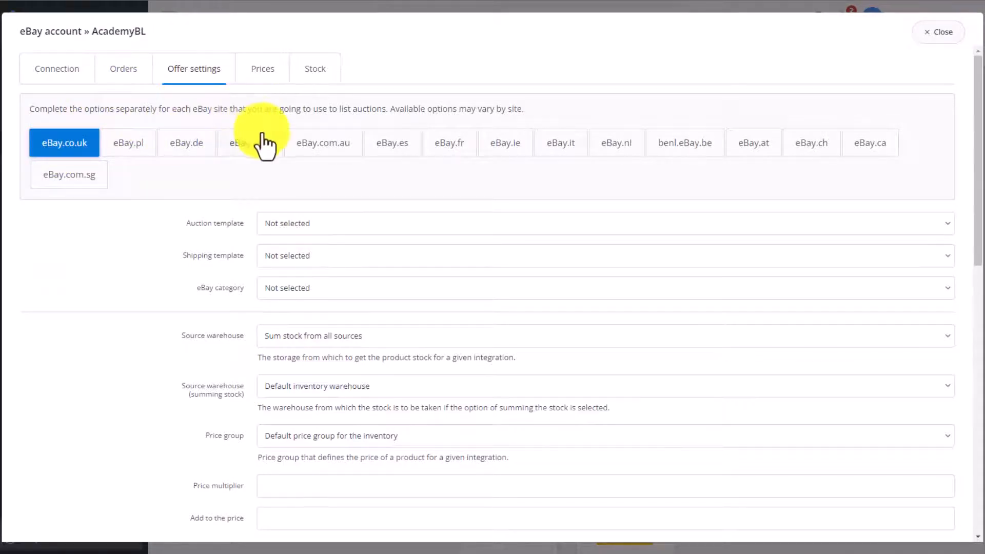
pyautogui.moveTo(341, 217)
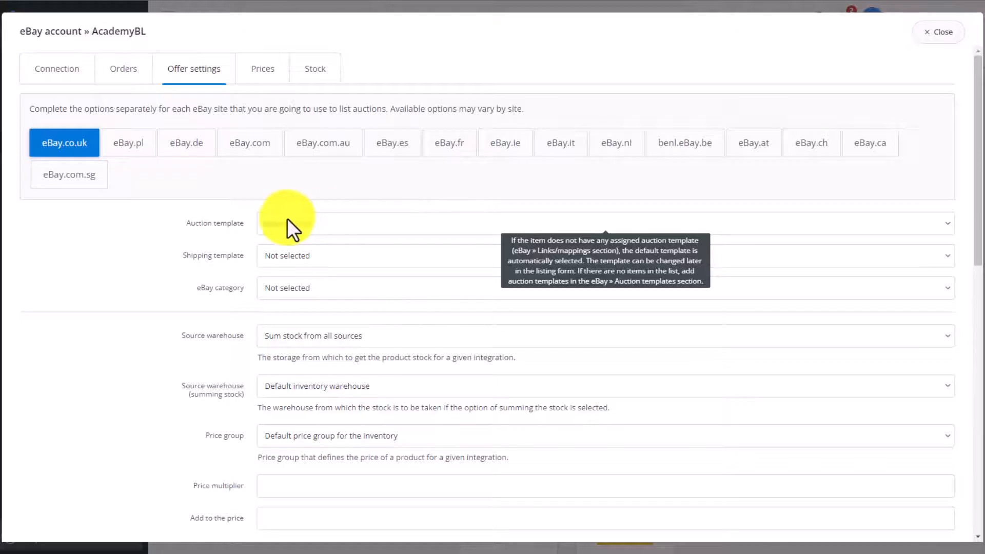
pyautogui.click(336, 222)
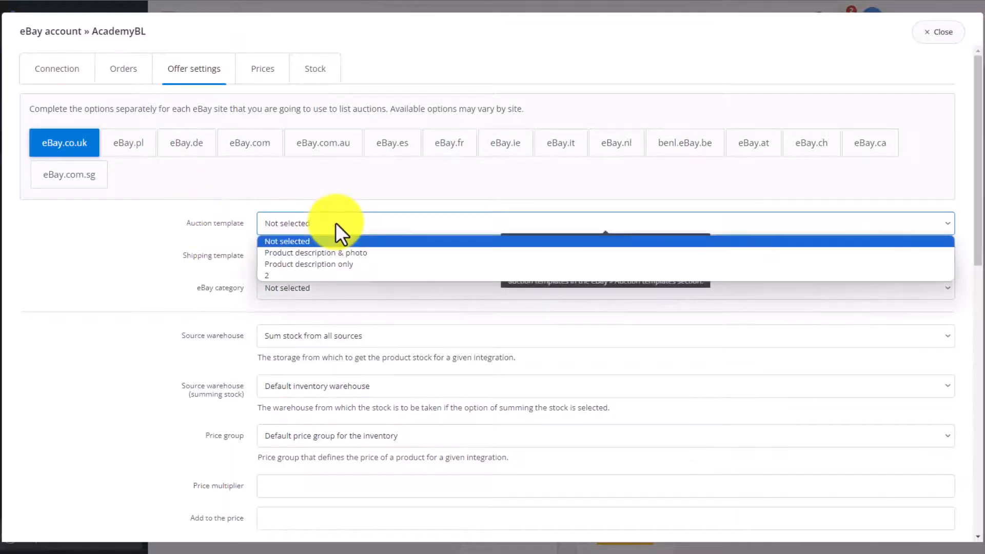
pyautogui.click(336, 222)
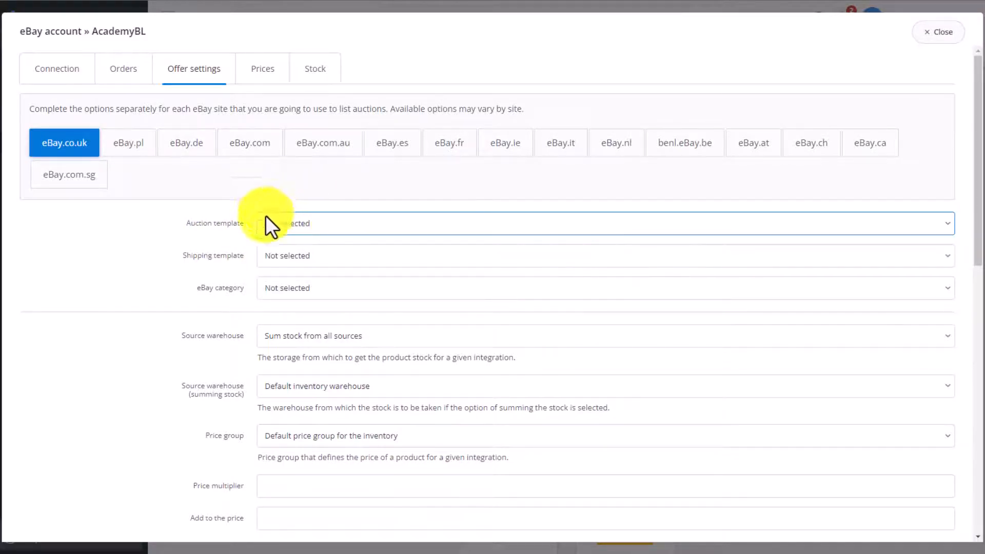
pyautogui.click(315, 252)
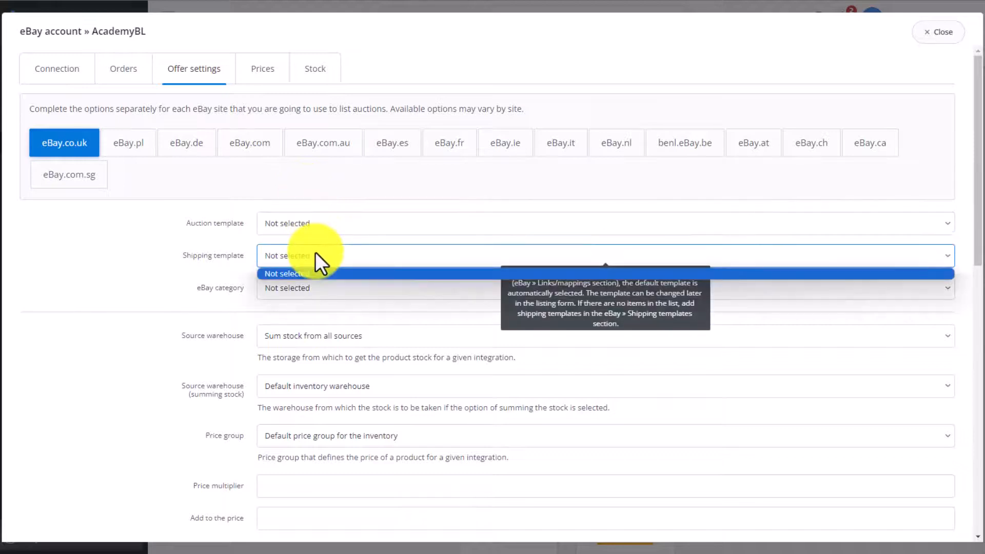
pyautogui.click(315, 252)
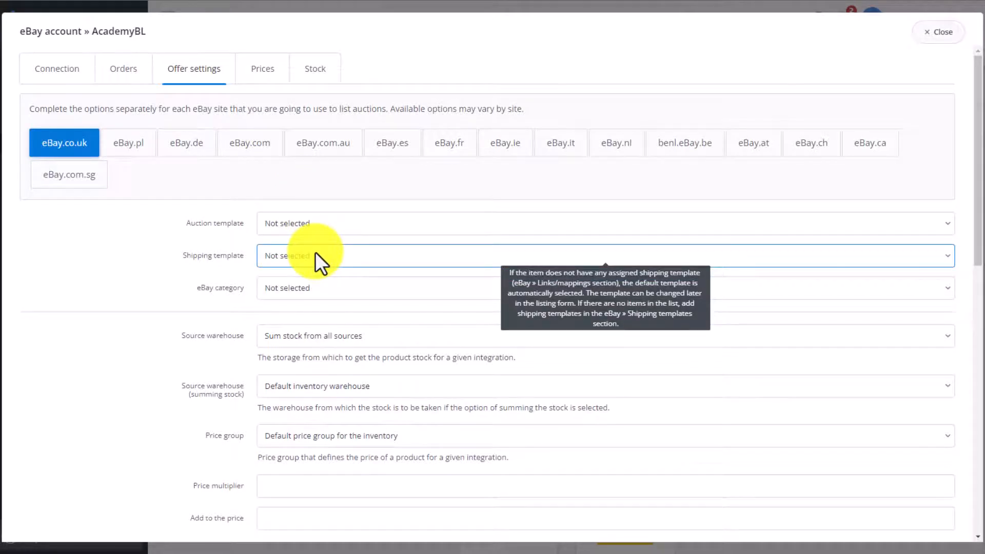
pyautogui.click(302, 289)
pyautogui.click(303, 288)
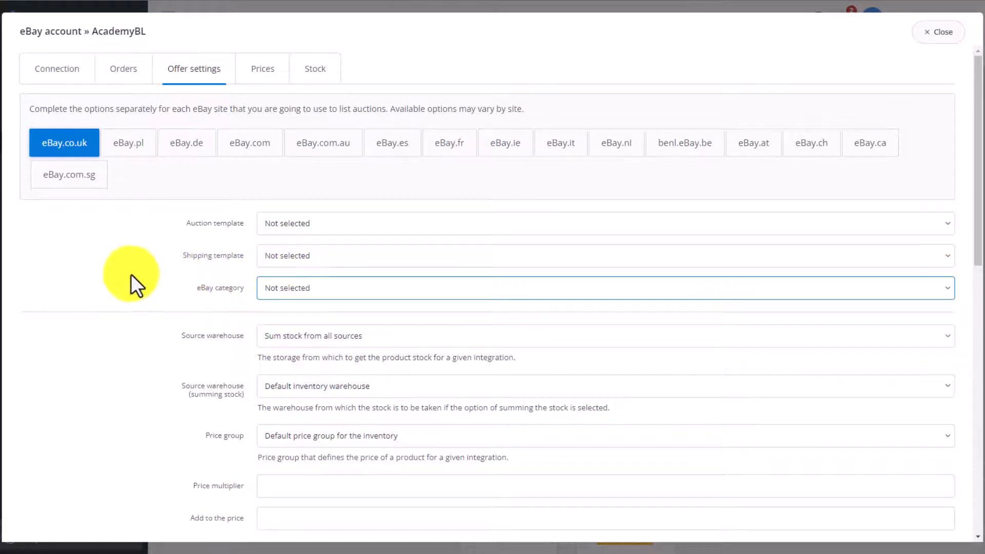
# Step: Set the price multiplier to 1.2 in the eBay.co.uk offer settings
pyautogui.scroll(-2, 131, 274)
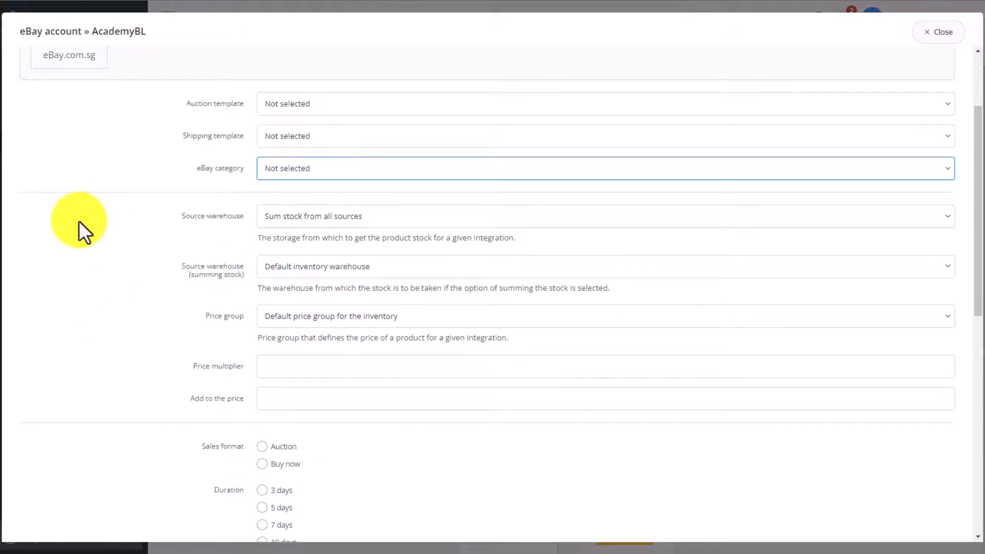
pyautogui.scroll(-2, 78, 221)
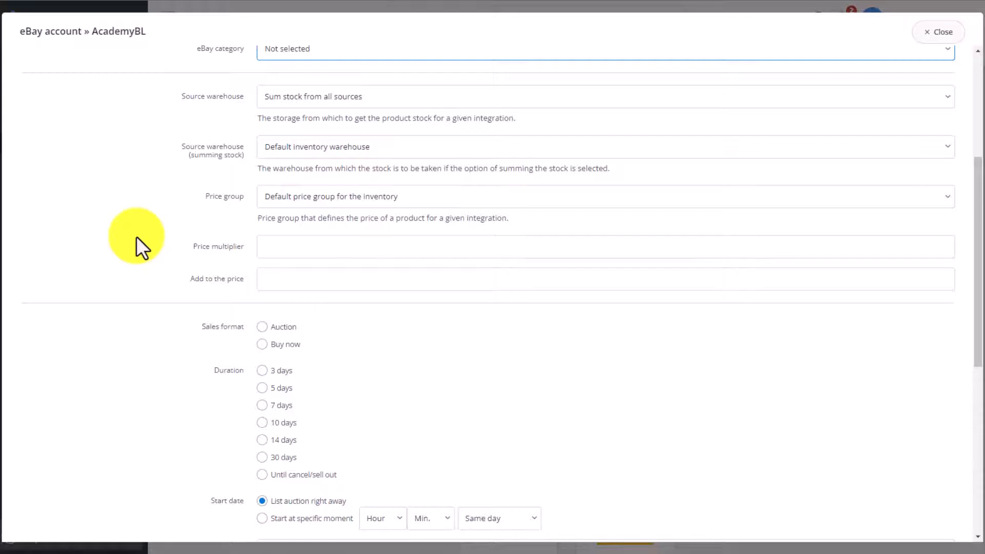
pyautogui.click(319, 247)
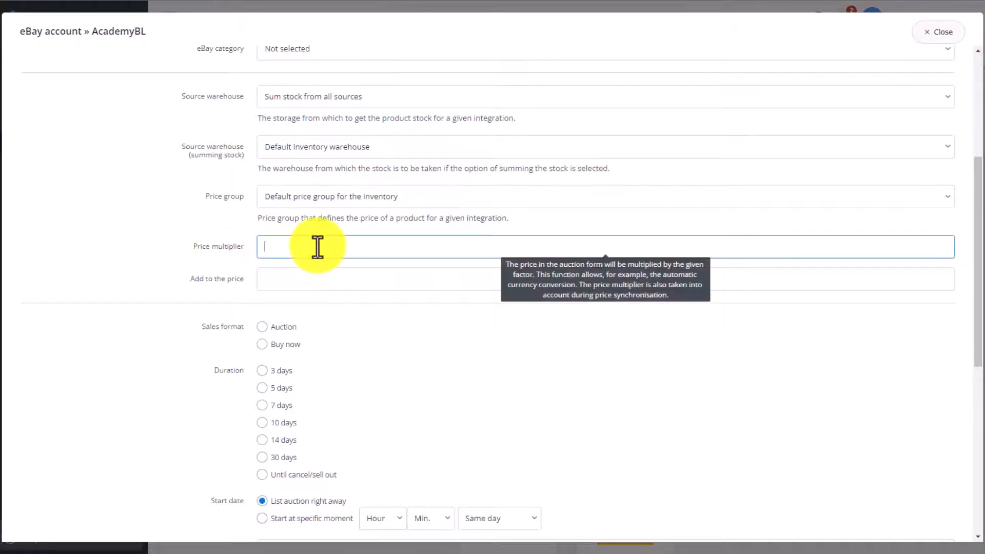
pyautogui.write('1.1')
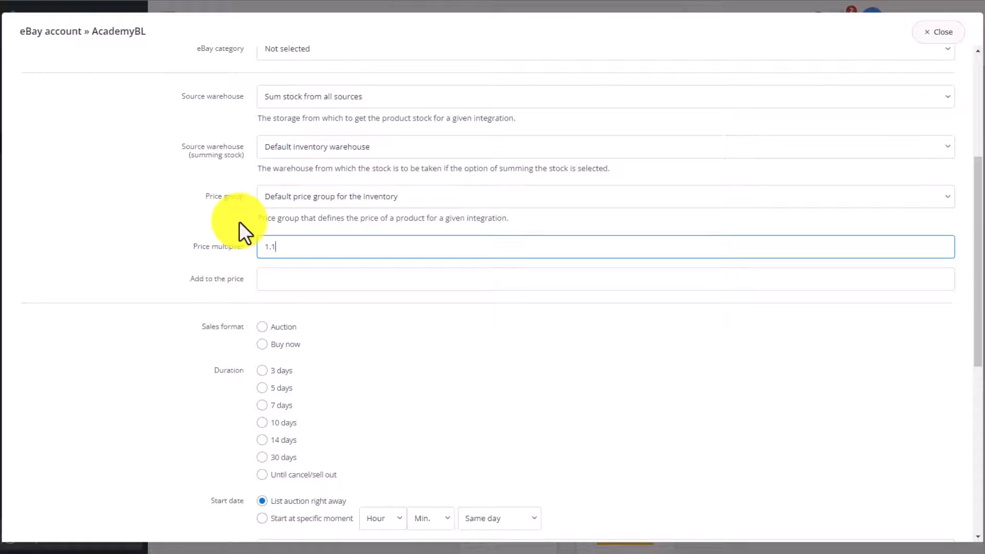
pyautogui.press('BackSpace')
pyautogui.write('2')
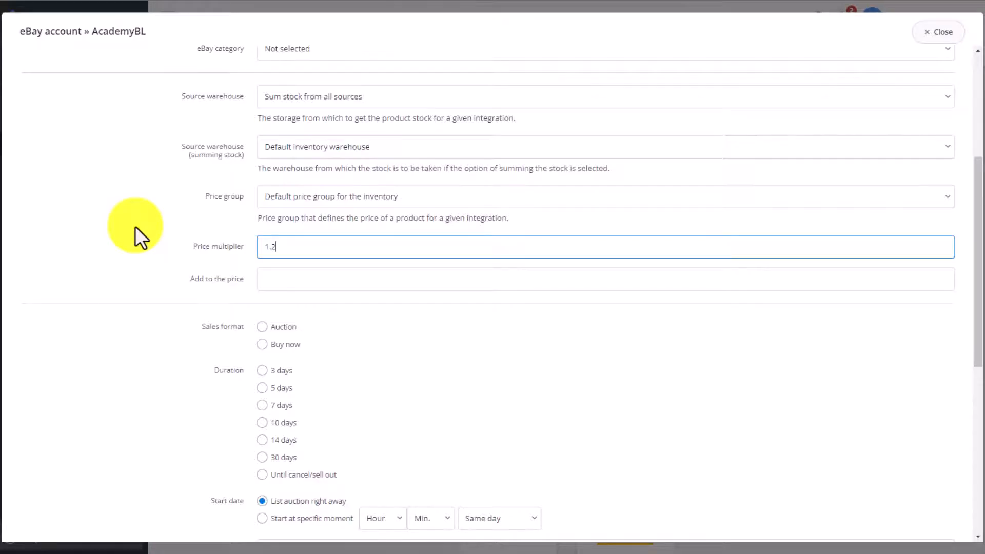
# Step: Set "Add to the price" to 20 in the eBay.co.uk offer settings
pyautogui.click(285, 280)
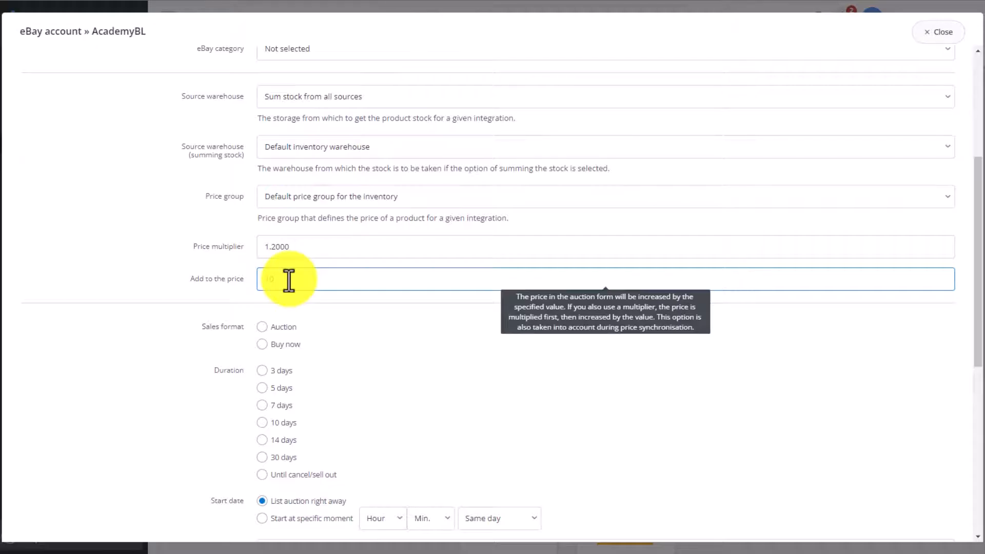
pyautogui.write('10')
pyautogui.moveTo(288, 259)
pyautogui.press('BackSpace')
pyautogui.press('BackSpace')
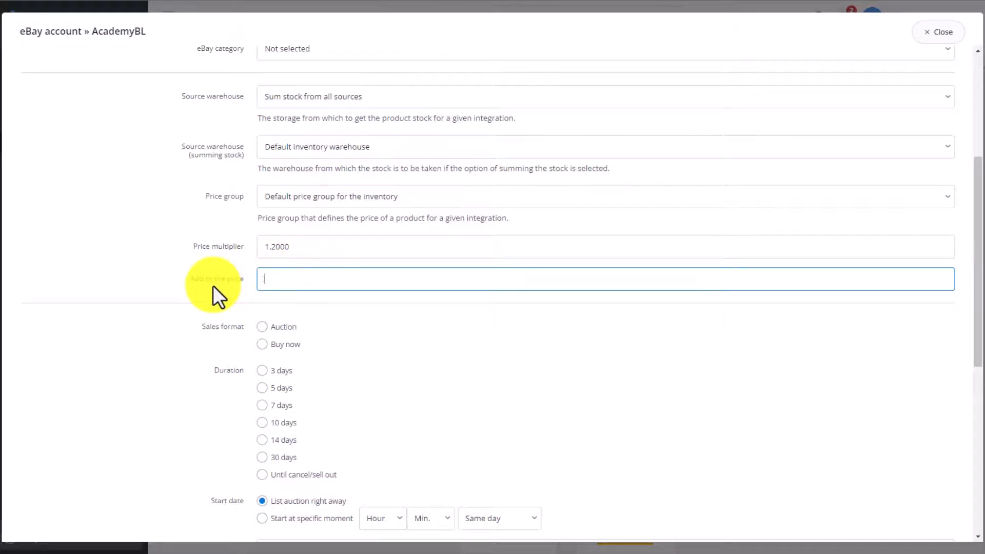
pyautogui.write('20')
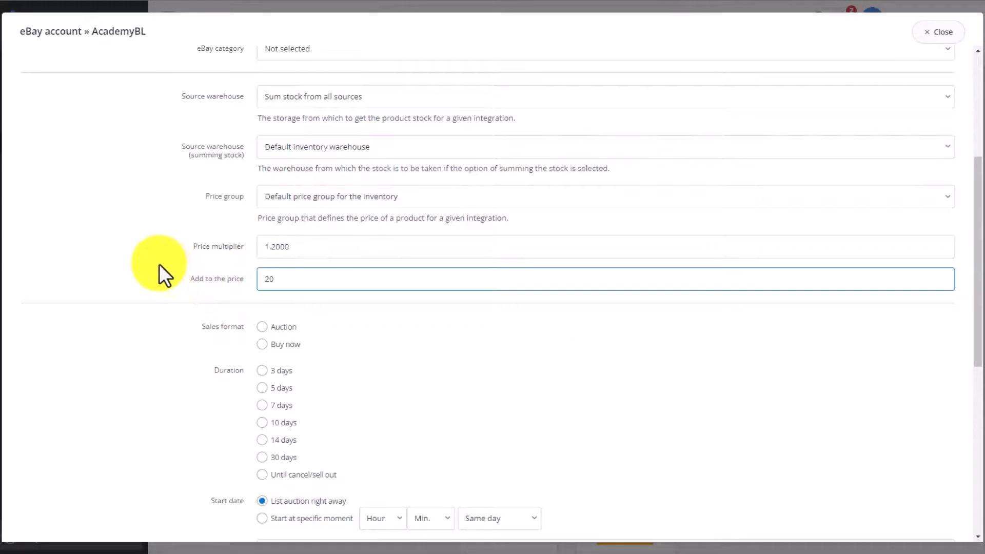
# Step: Choose "Buy now" as the eBay sales format and set the offer duration to 7 days
pyautogui.scroll(-1, 158, 264)
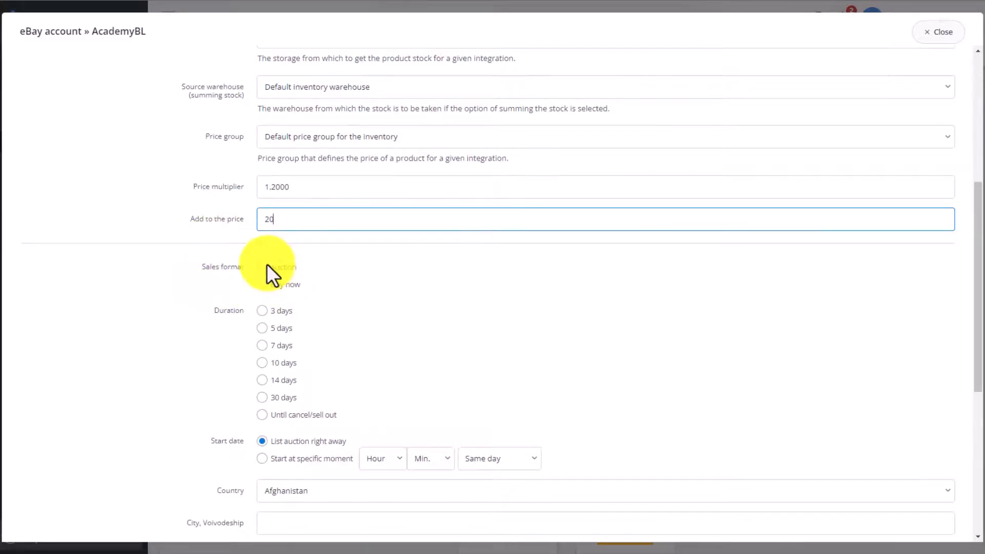
pyautogui.click(263, 285)
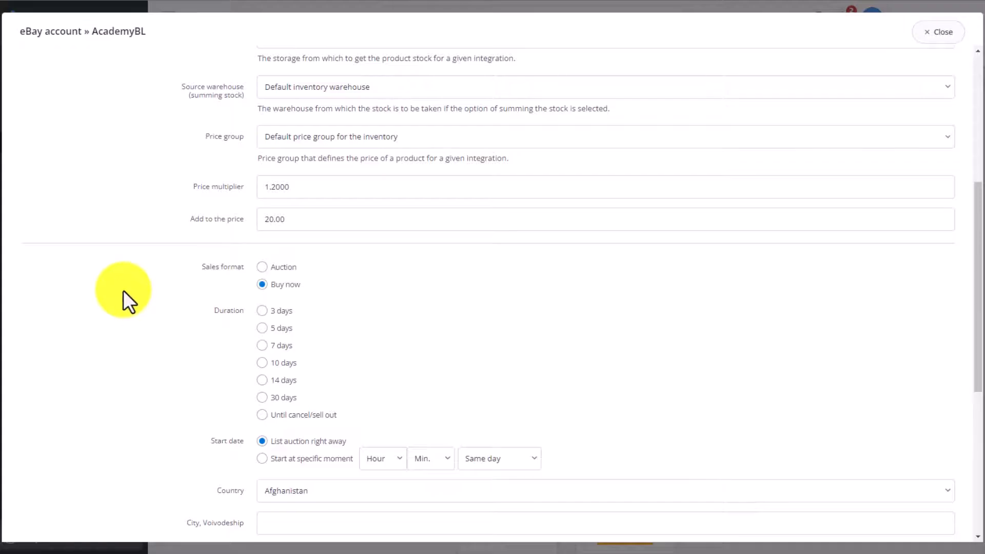
pyautogui.scroll(-2, 123, 290)
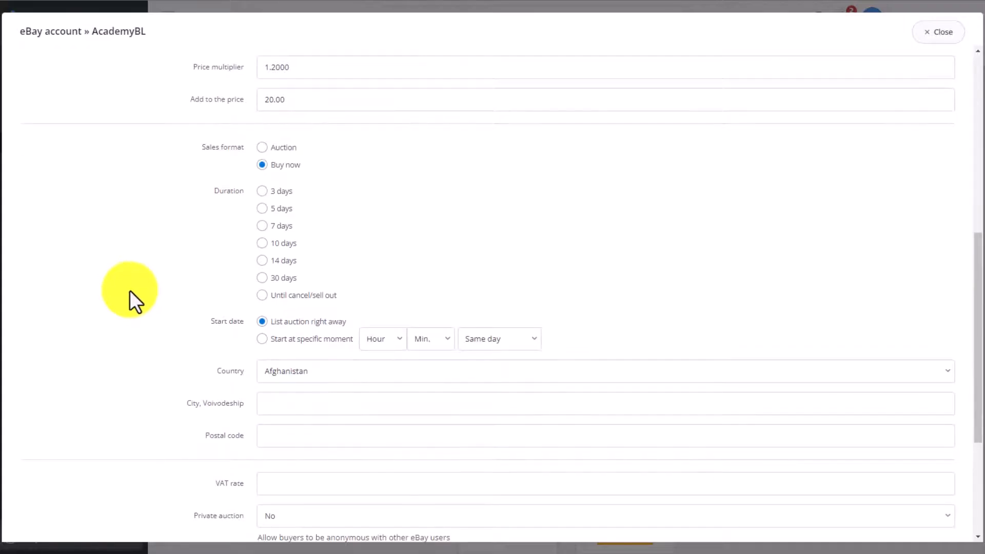
pyautogui.click(262, 225)
# Step: Review the remaining eBay offer options and enable automatic relisting of finished auctions
pyautogui.scroll(-2, 58, 234)
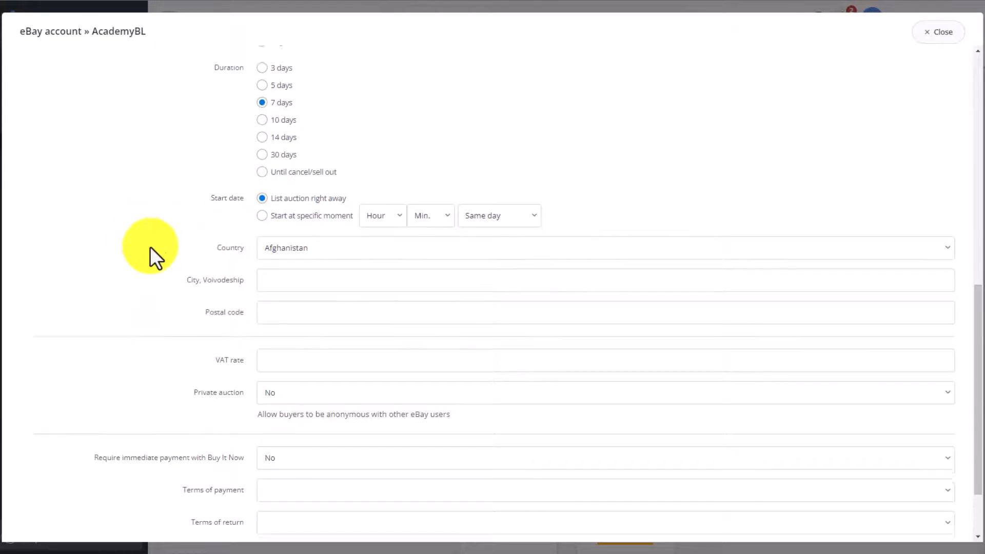
pyautogui.scroll(-1, 150, 246)
pyautogui.scroll(-1, 153, 284)
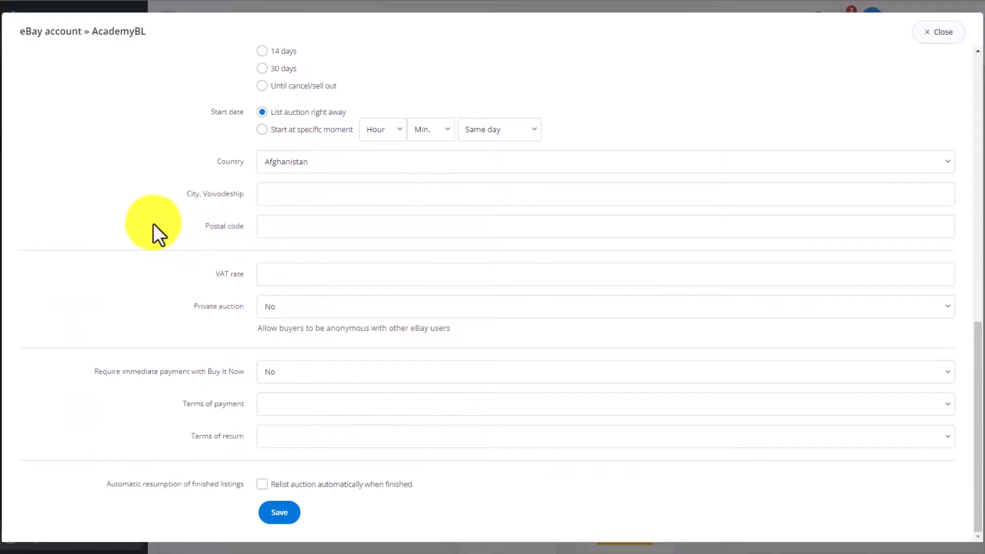
pyautogui.click(263, 486)
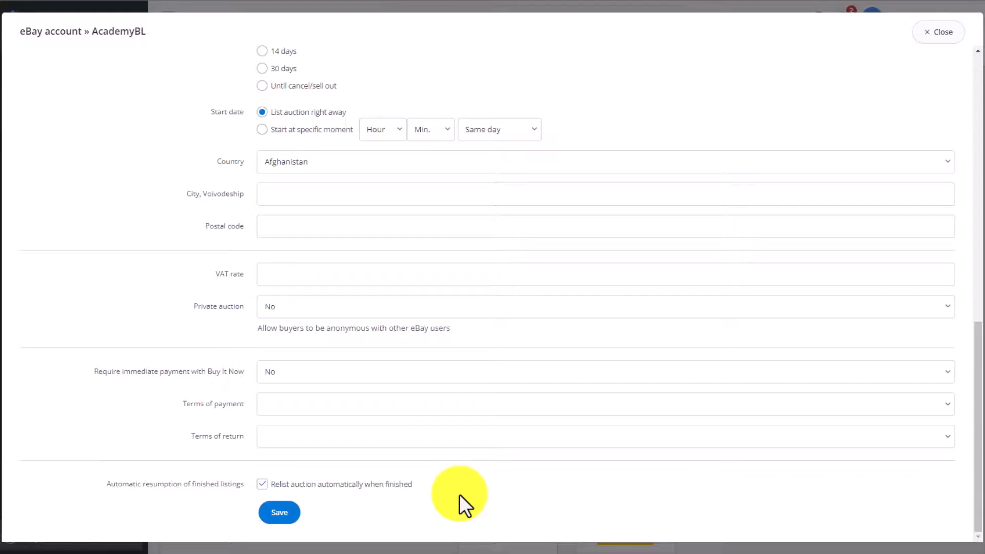
pyautogui.moveTo(469, 487)
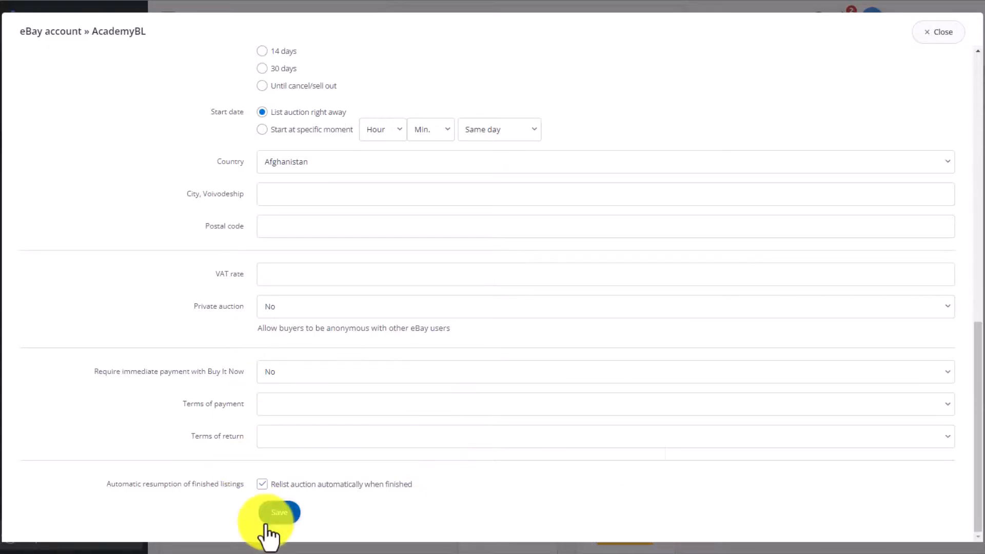
# Step: Set the eBay price synchronization to every 24 hours (Free) and view the choices for "Price 0"
pyautogui.scroll(12, 266, 526)
pyautogui.click(256, 71)
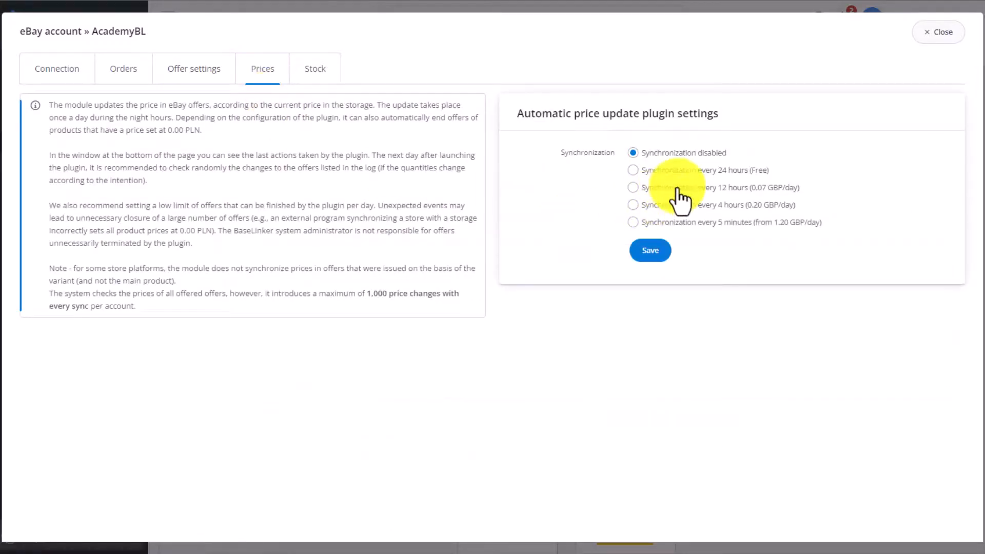
pyautogui.click(673, 171)
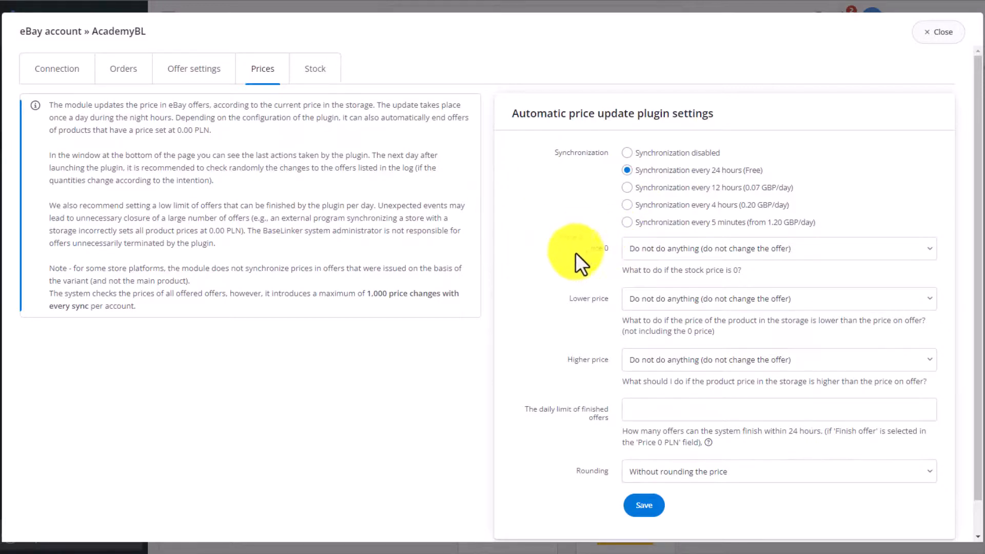
pyautogui.click(680, 254)
pyautogui.click(679, 254)
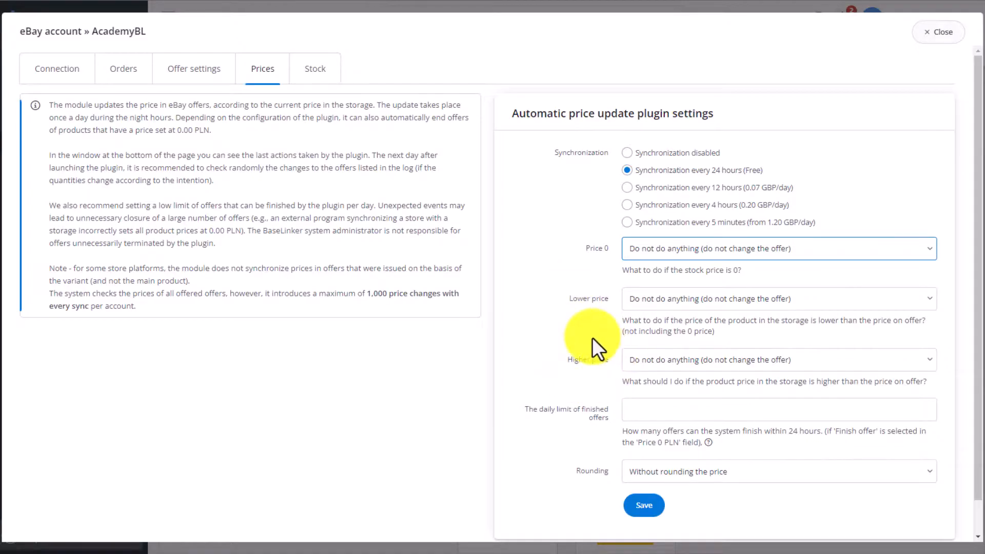
# Step: Set the daily limit of finished offers to 1000 in the eBay price update settings and view the rounding choices
pyautogui.click(652, 409)
pyautogui.write('1')
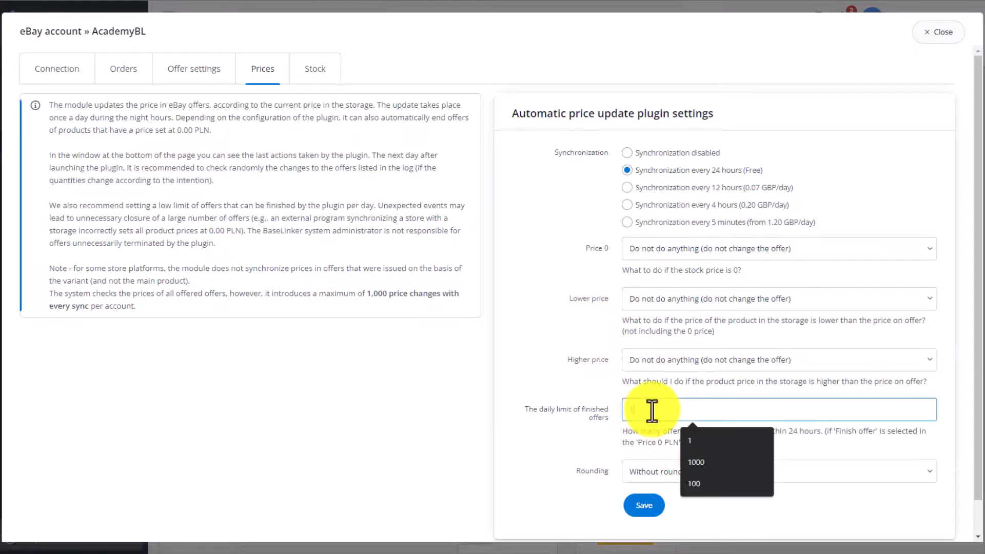
pyautogui.write('000')
pyautogui.click(676, 470)
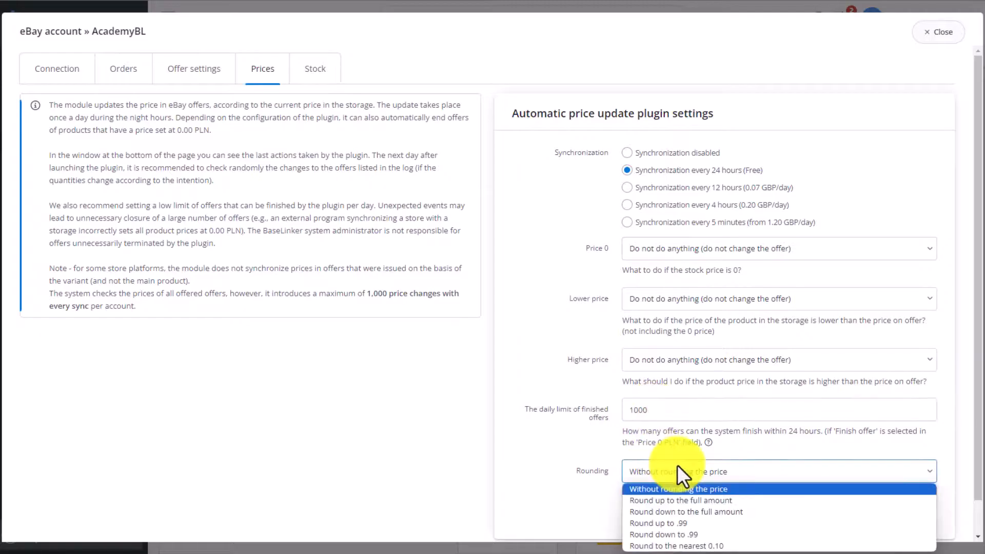
pyautogui.click(678, 467)
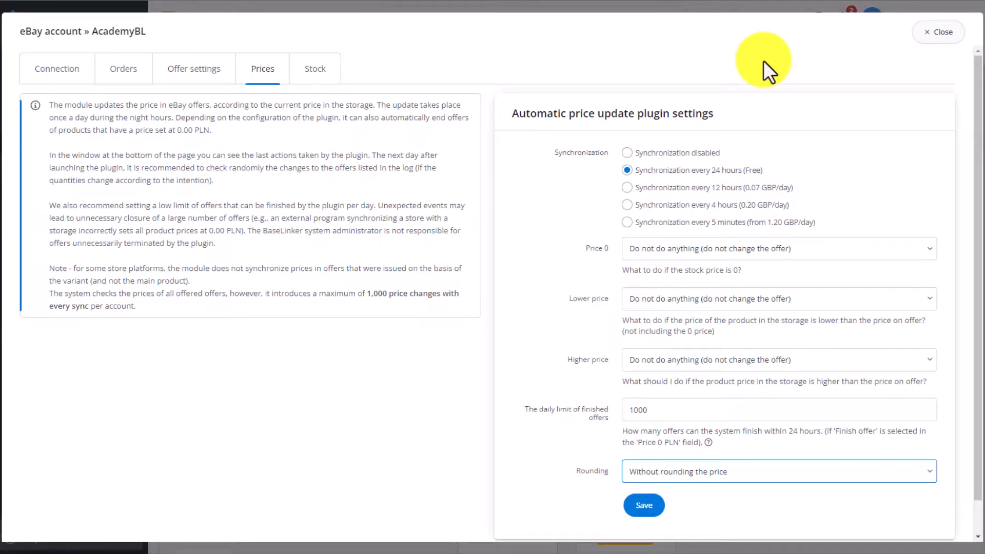
# Step: Set the eBay stock synchronization to every 8 hours (Free), view the "Lower quantity" choices, and close the eBay account settings
pyautogui.click(324, 71)
pyautogui.click(717, 172)
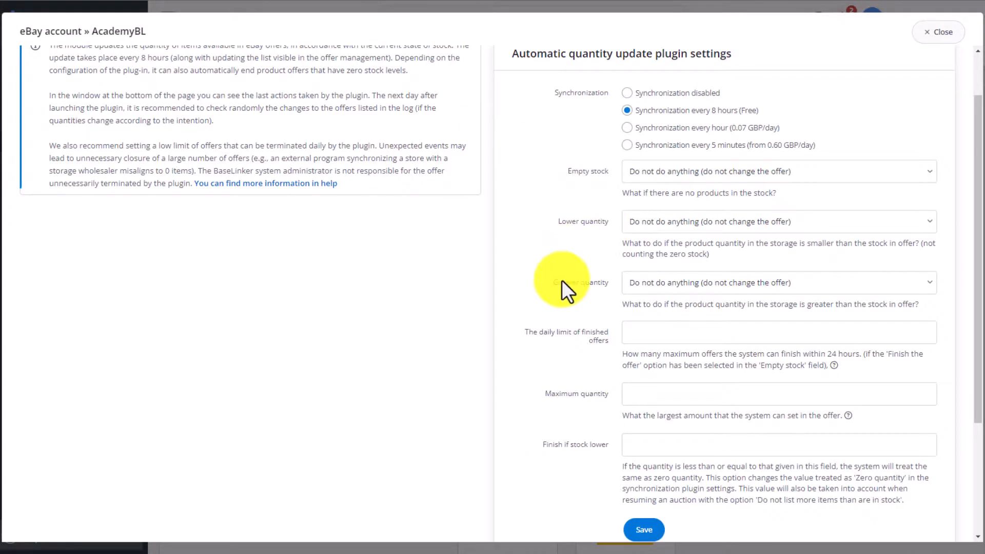
pyautogui.click(678, 222)
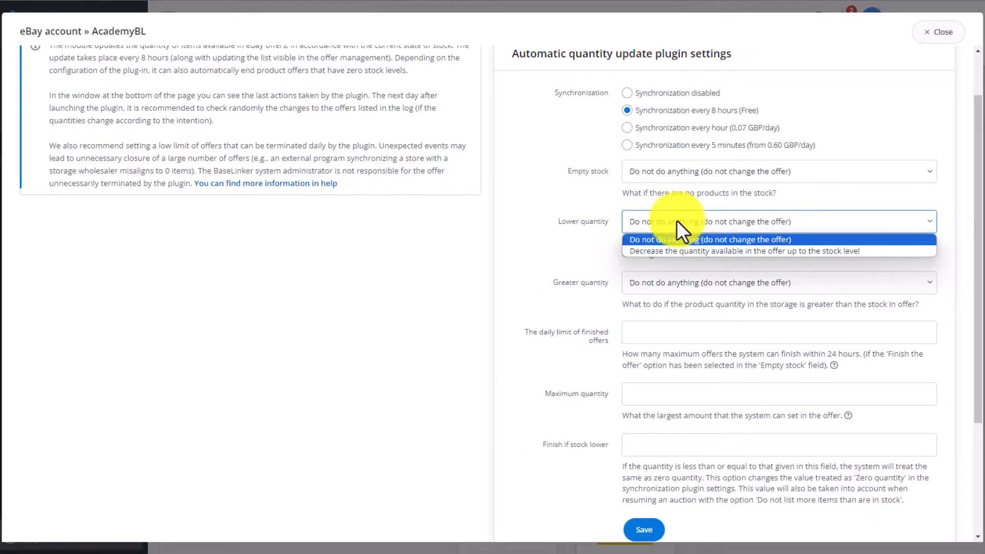
pyautogui.click(538, 226)
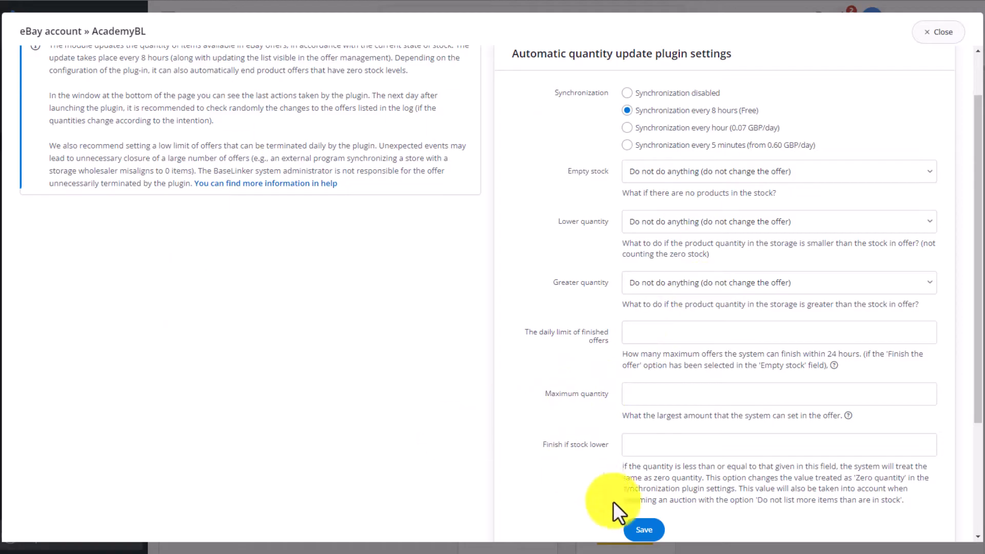
pyautogui.scroll(1, 697, 303)
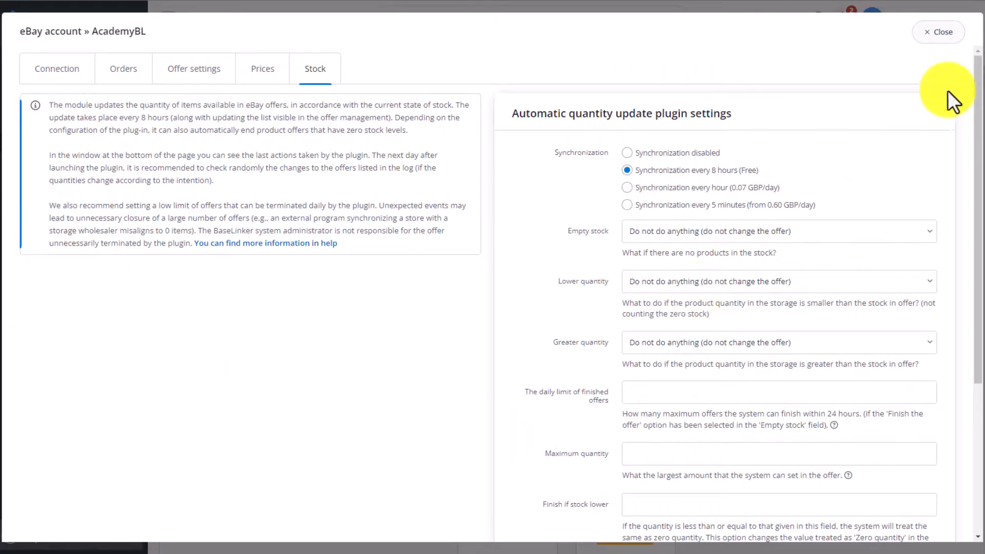
pyautogui.click(953, 35)
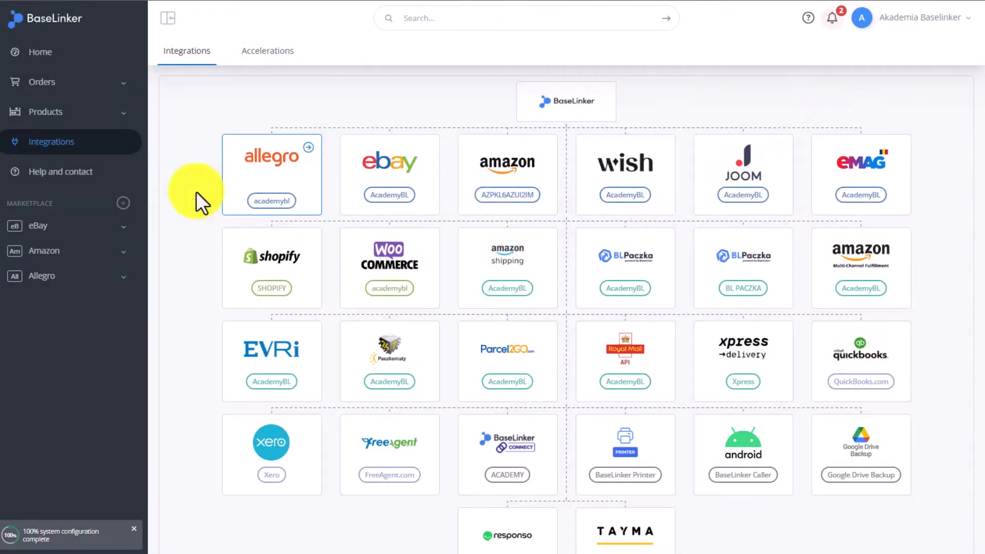
# Step: Open the Amazon account's order settings, set "Downloading orders" to Yes, and review the remaining order options
pyautogui.click(529, 190)
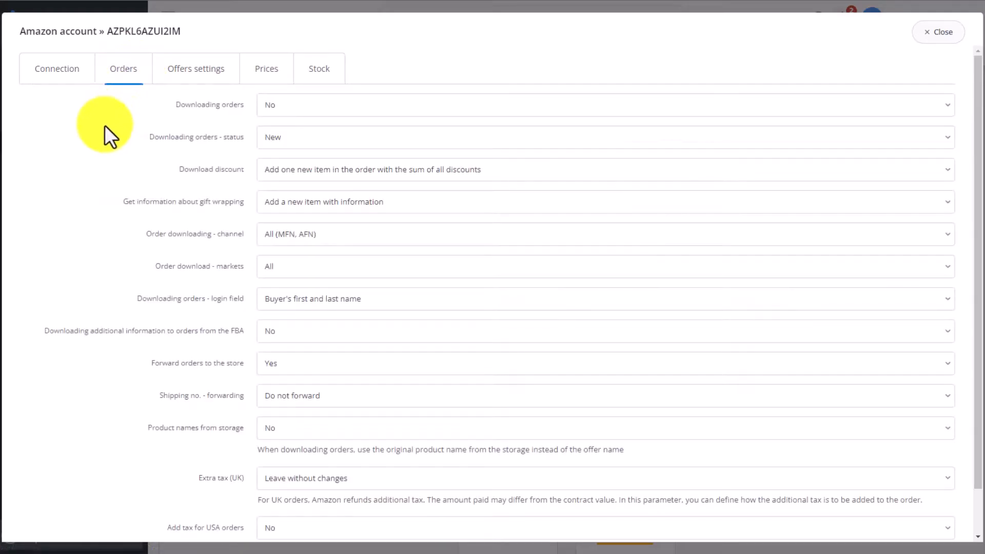
pyautogui.click(290, 105)
pyautogui.click(291, 131)
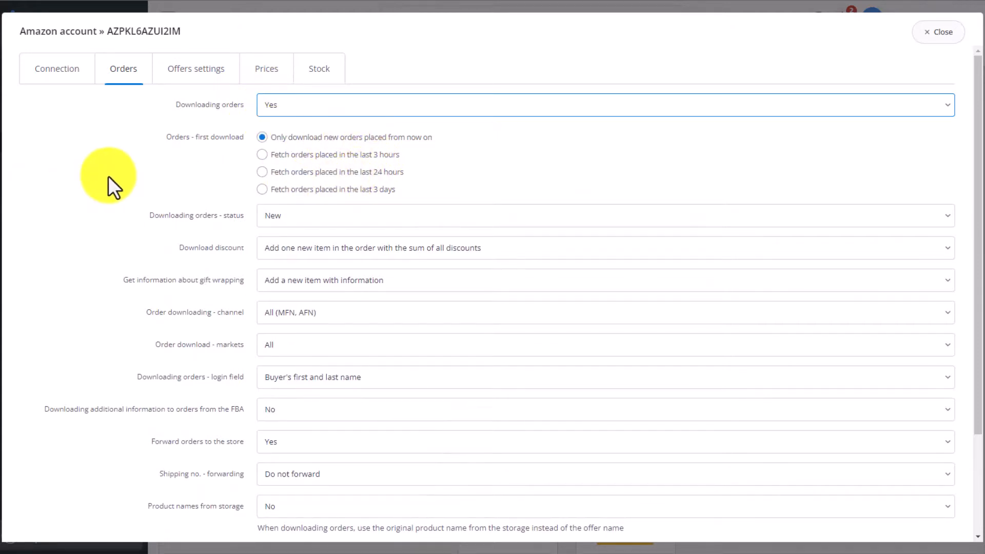
pyautogui.scroll(-1, 107, 176)
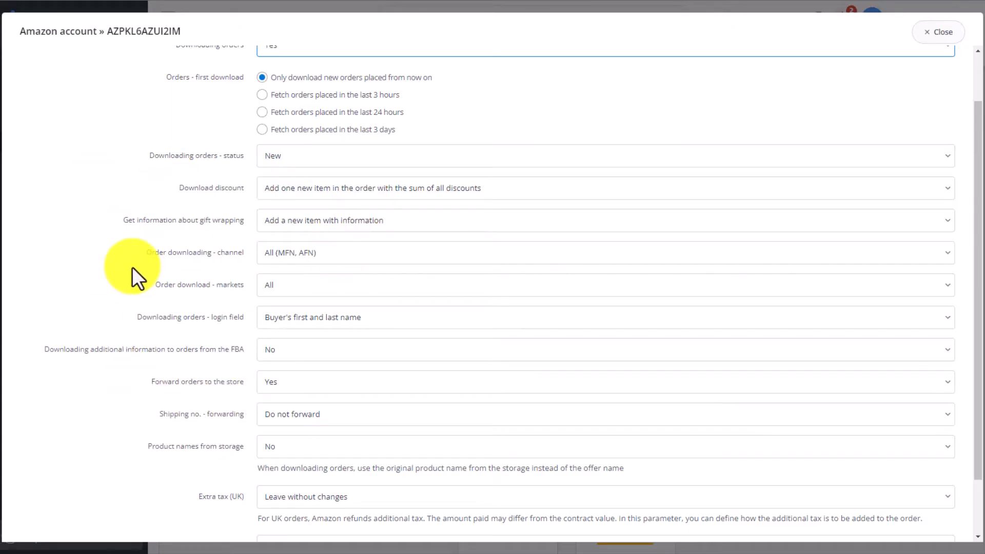
pyautogui.scroll(1, 133, 268)
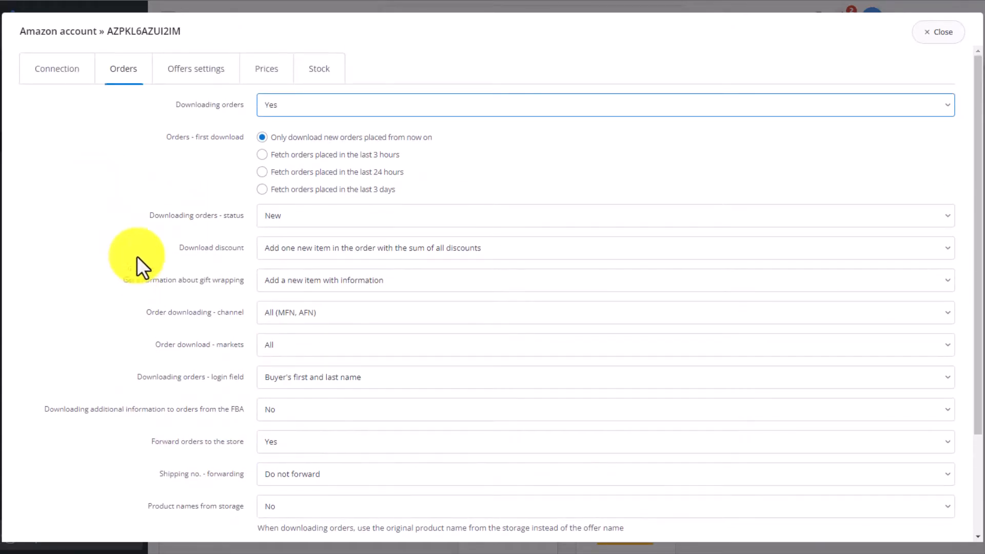
# Step: View the Amazon account's offer settings, automatic price update settings and automatic quantity update settings
pyautogui.click(218, 60)
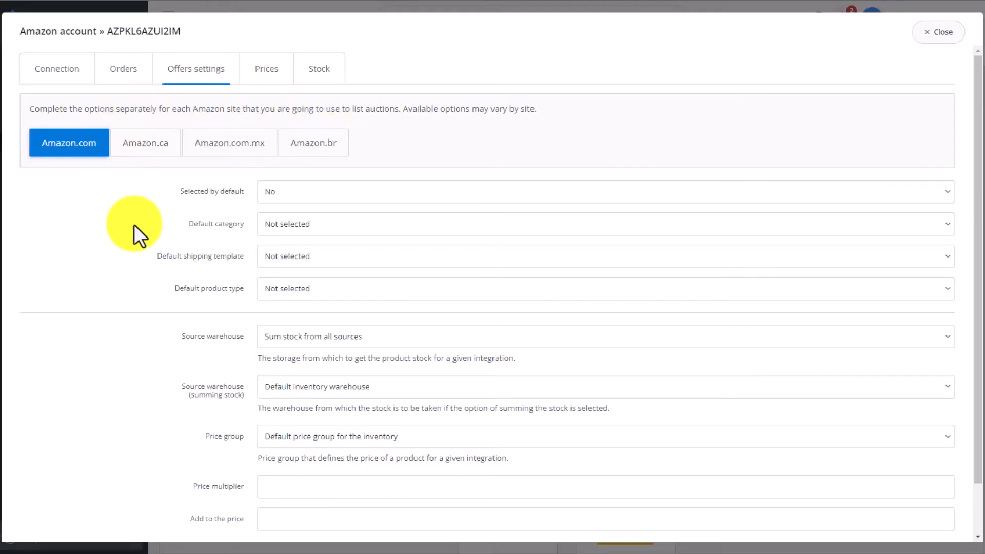
pyautogui.click(258, 69)
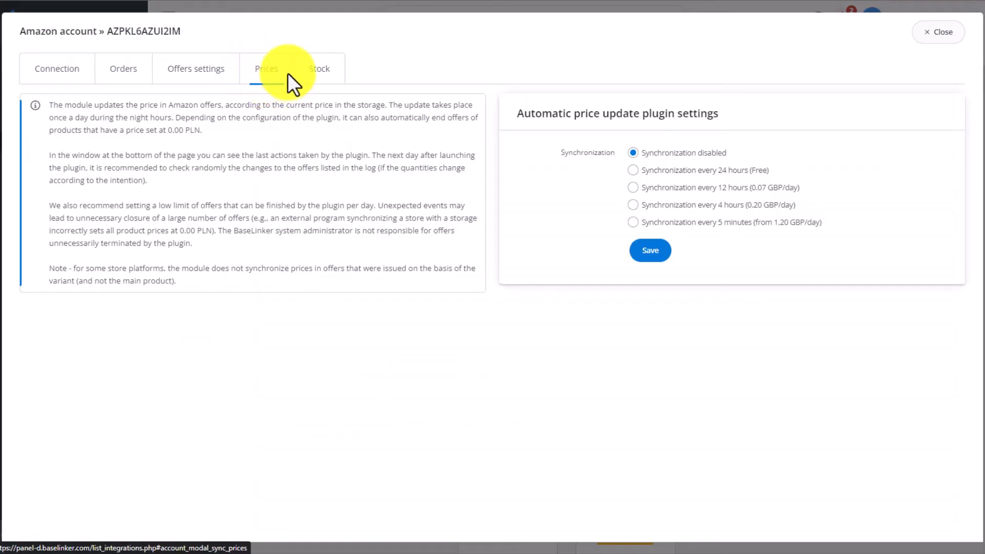
pyautogui.click(327, 70)
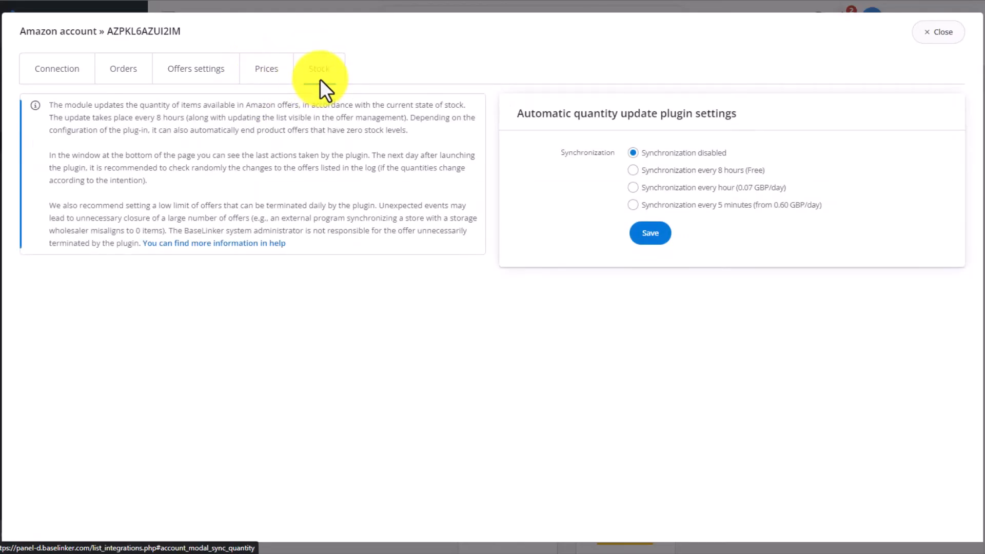